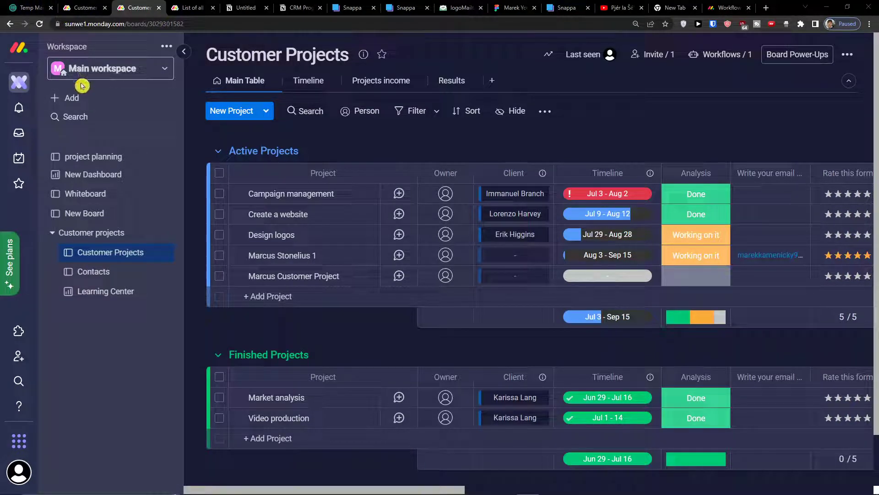
click(142, 72)
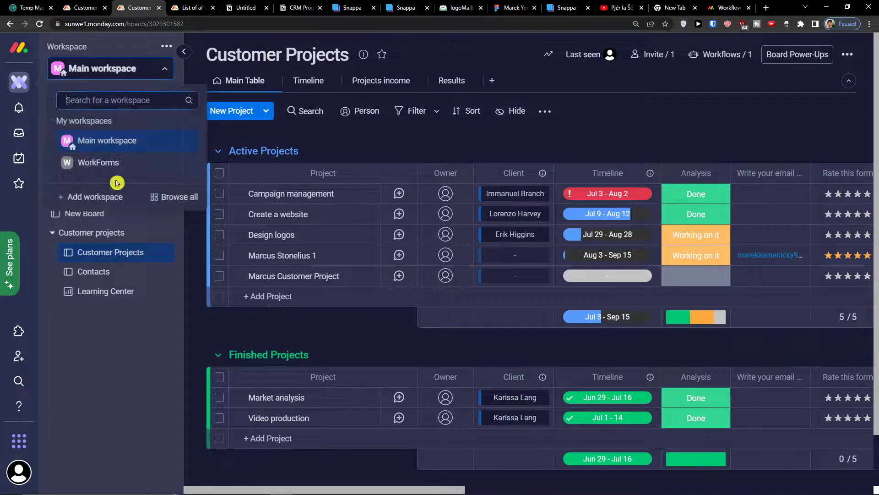
click(241, 139)
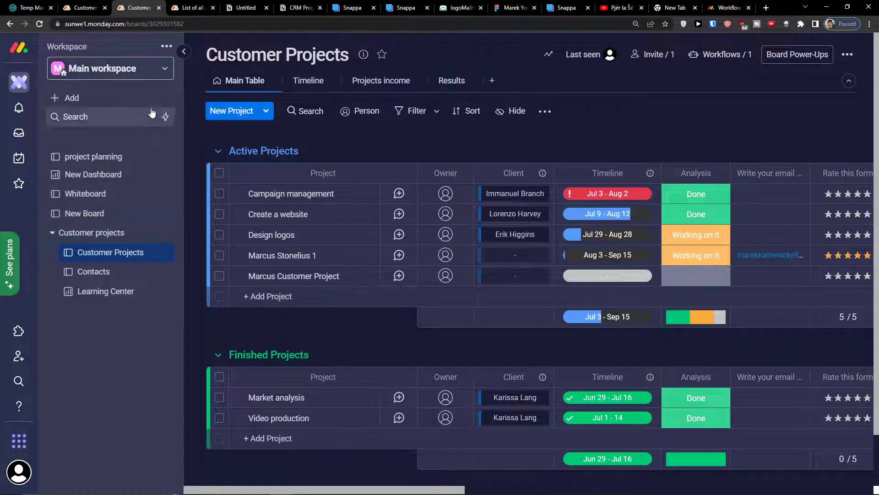
- Open the template center and browse the Project Management templates
click(116, 100)
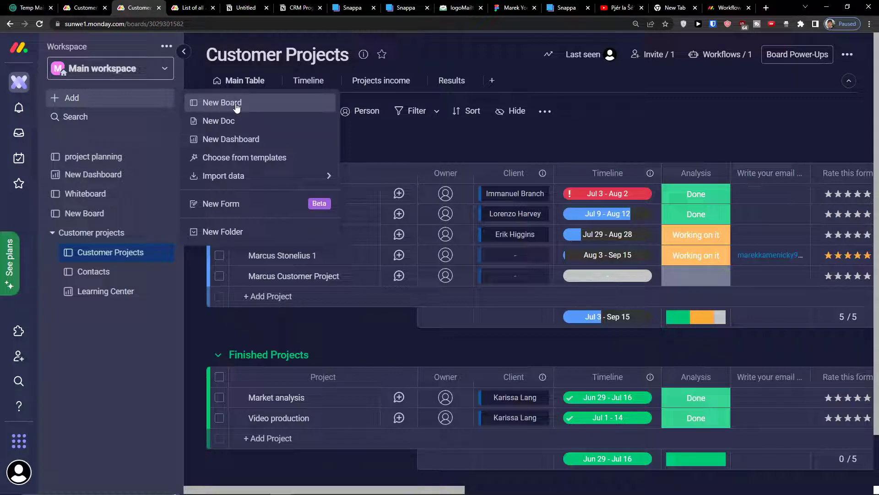
click(234, 158)
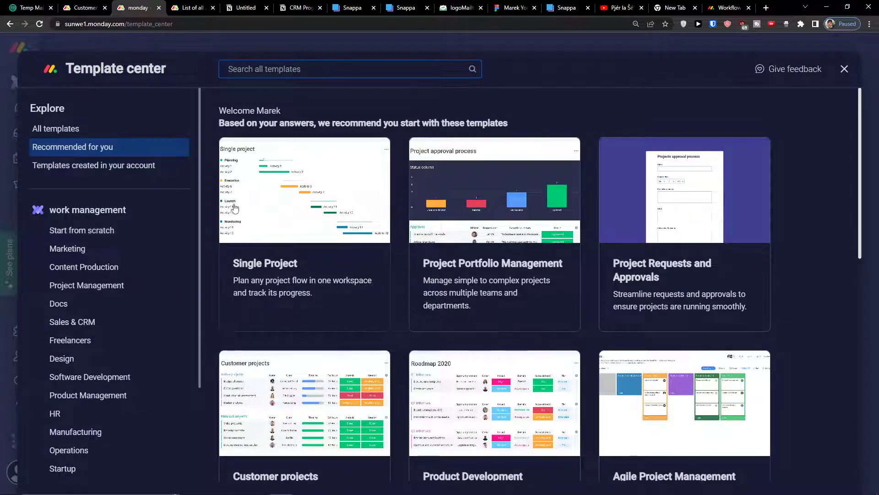
click(110, 290)
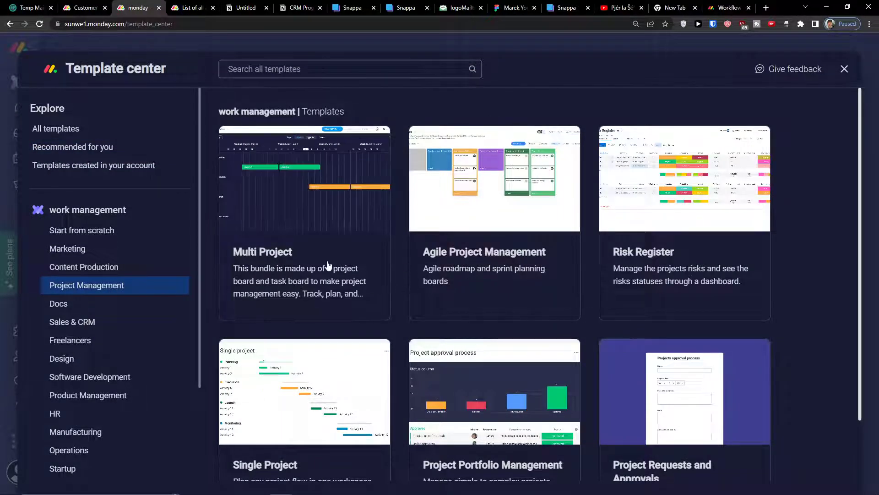
scroll(440, 215, down, 2)
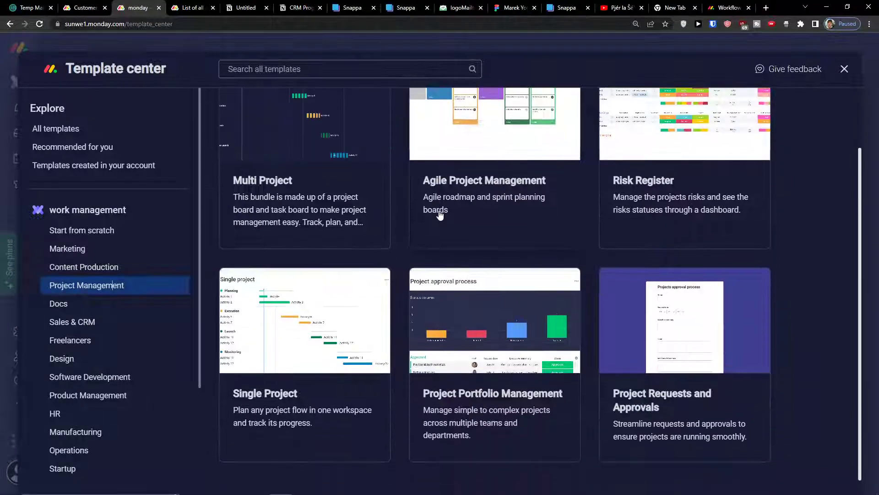
scroll(448, 203, up, 2)
scroll(446, 203, down, 2)
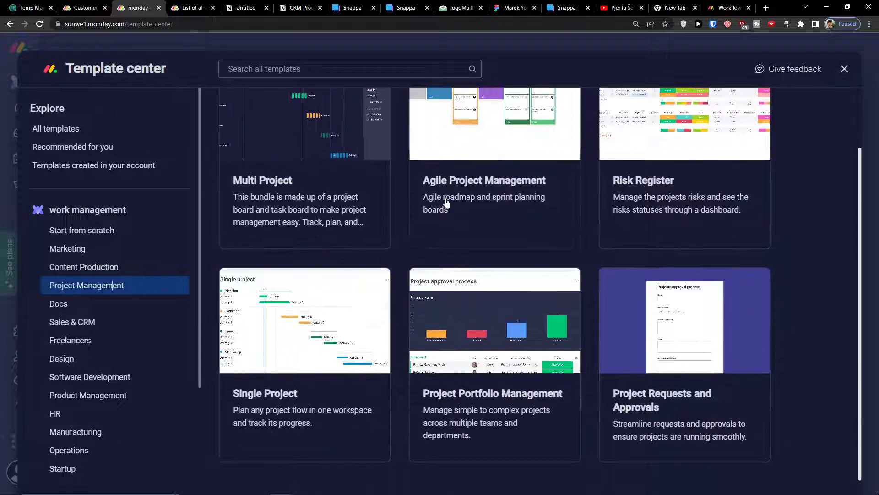
scroll(442, 202, up, 2)
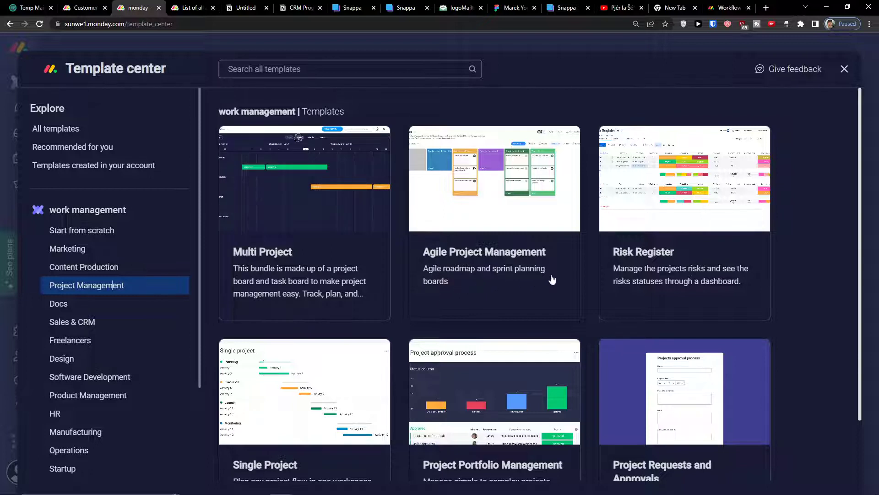
scroll(517, 286, down, 2)
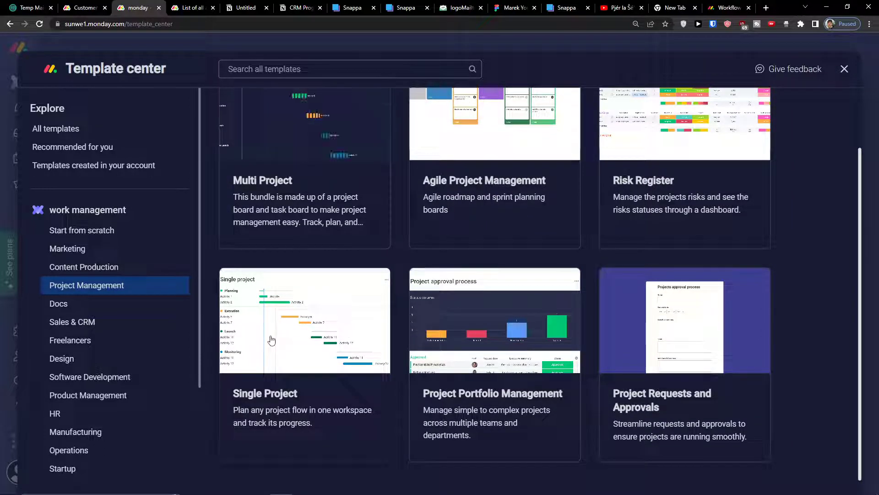
- Preview the Single Project template and use it to create a board in the main workspace
click(360, 341)
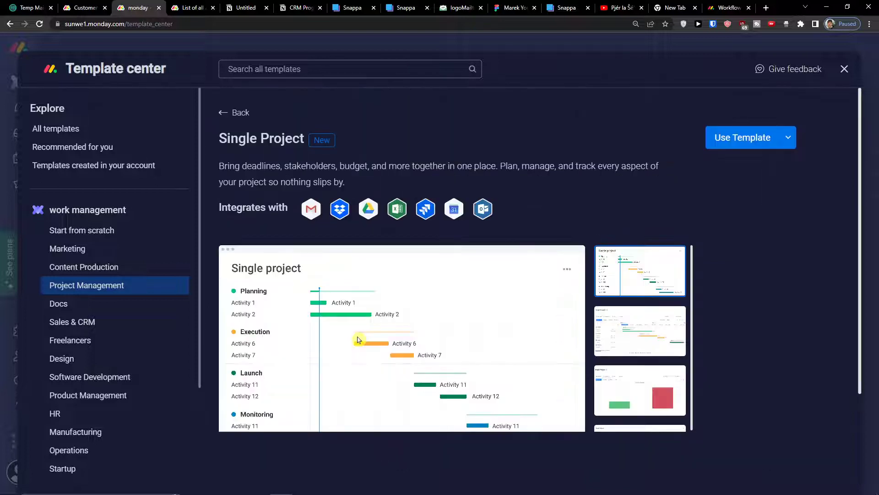
scroll(497, 313, down, 1)
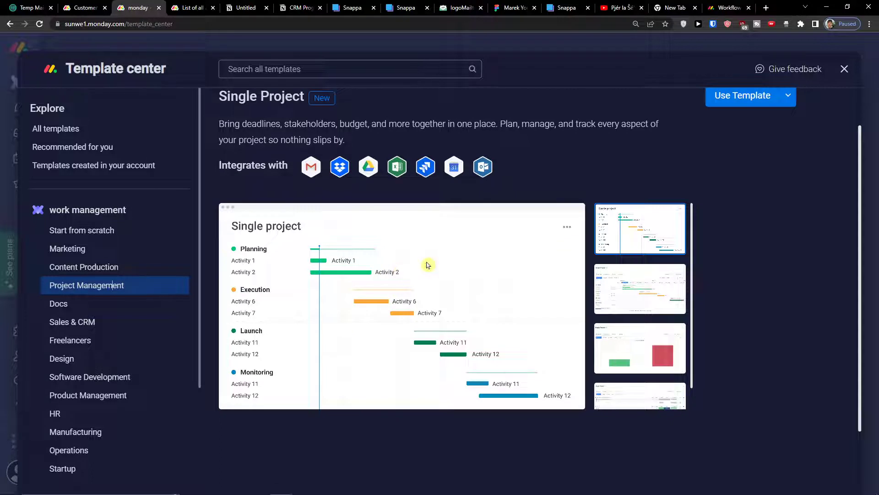
scroll(448, 204, up, 1)
click(751, 135)
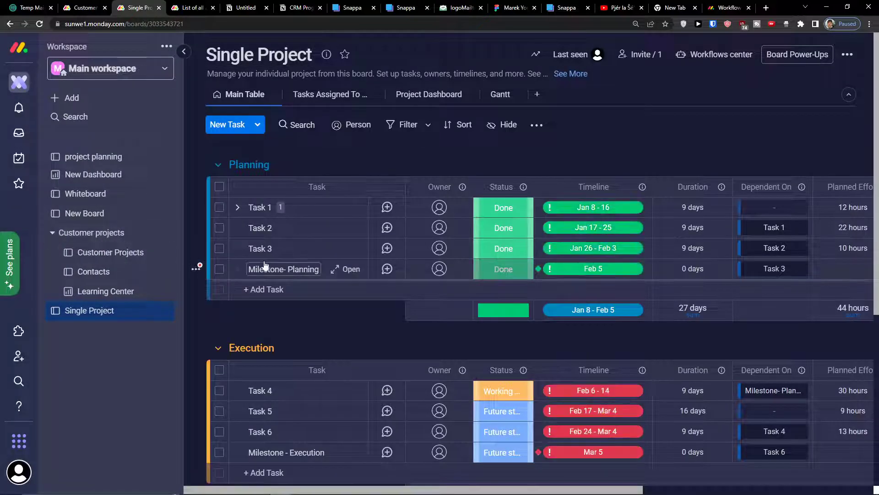
- Review the Single Project board's task groups and columns, including its view of assigned tasks
scroll(569, 308, down, 5)
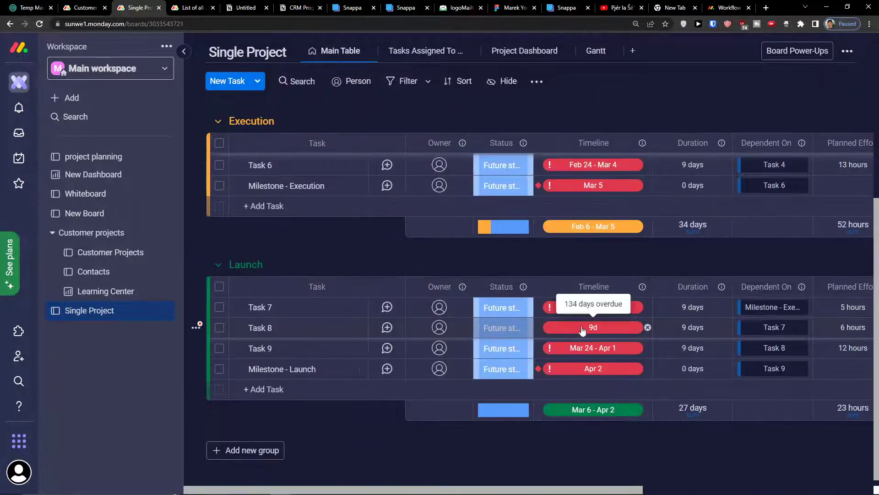
scroll(582, 328, up, 5)
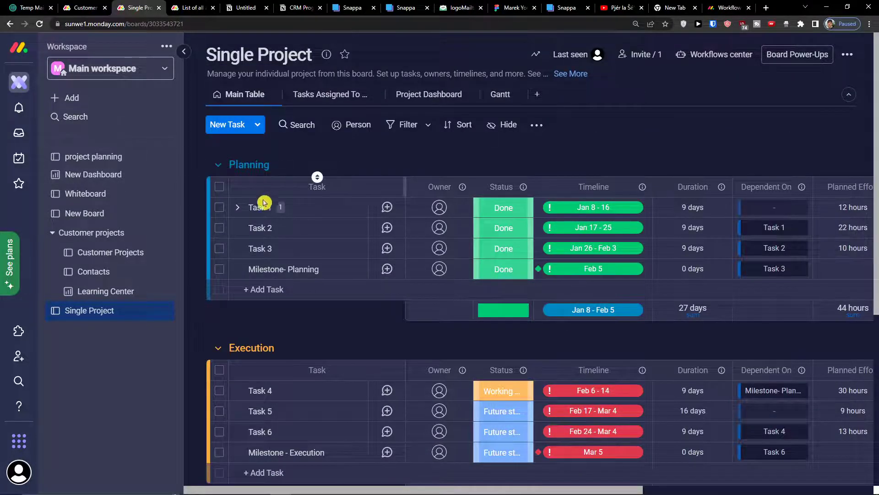
scroll(229, 339, down, 3)
scroll(267, 389, up, 3)
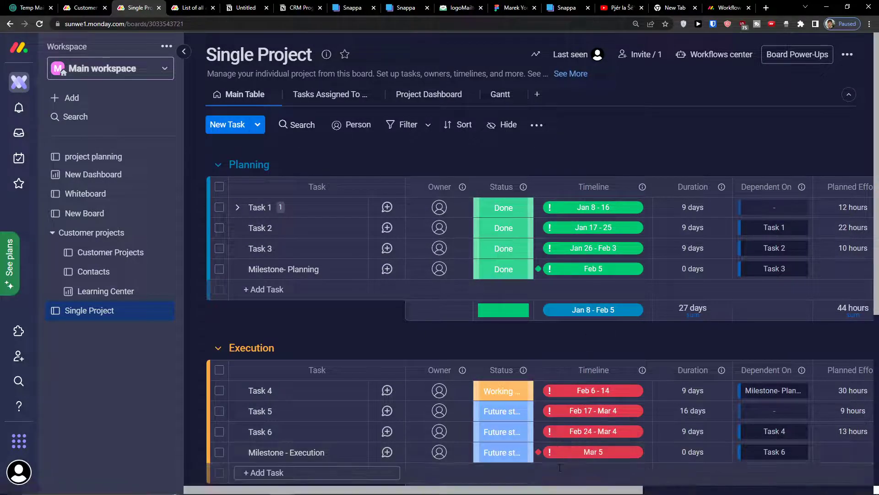
drag(544, 489, 789, 483)
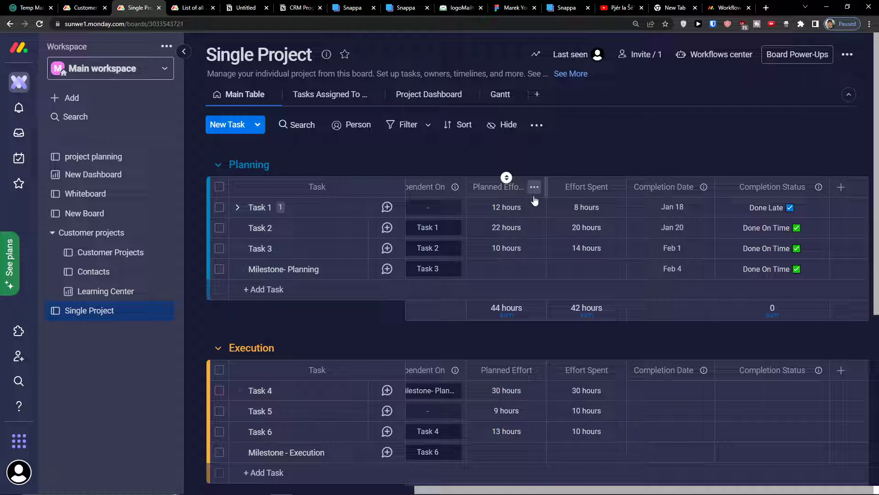
click(344, 93)
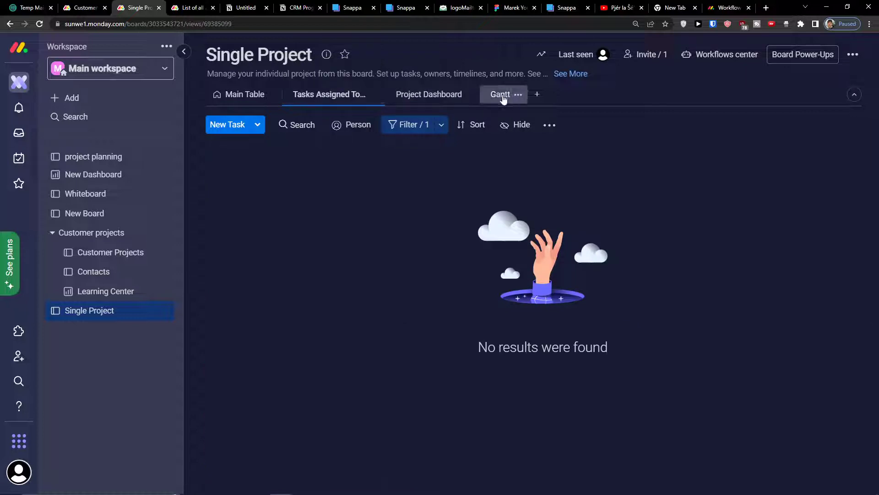
- Add a Kanban view to the Single Project board, keeping its default name
click(539, 96)
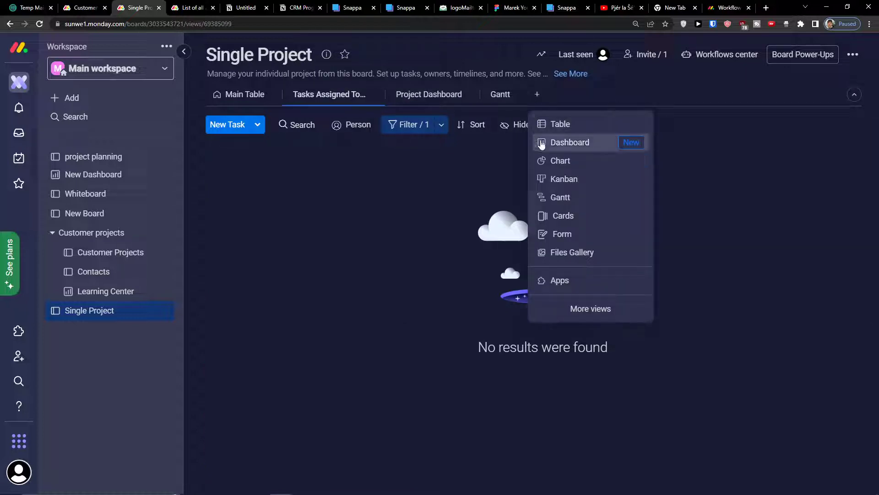
click(566, 179)
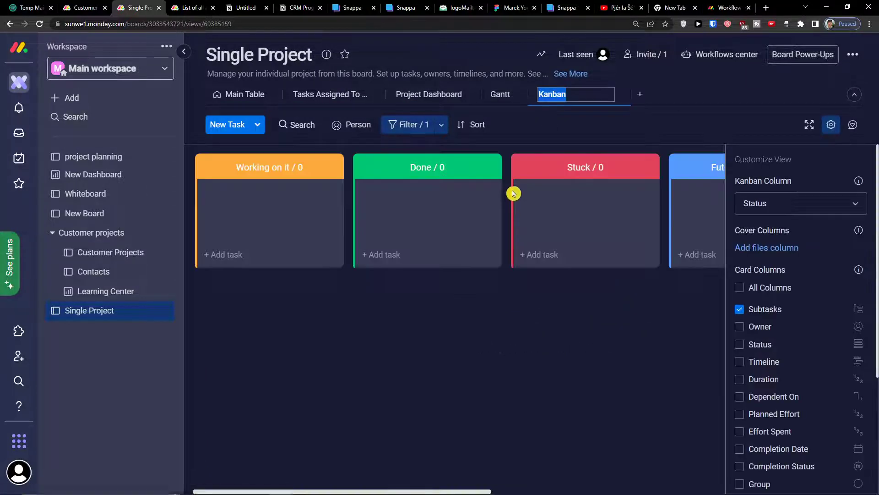
click(314, 361)
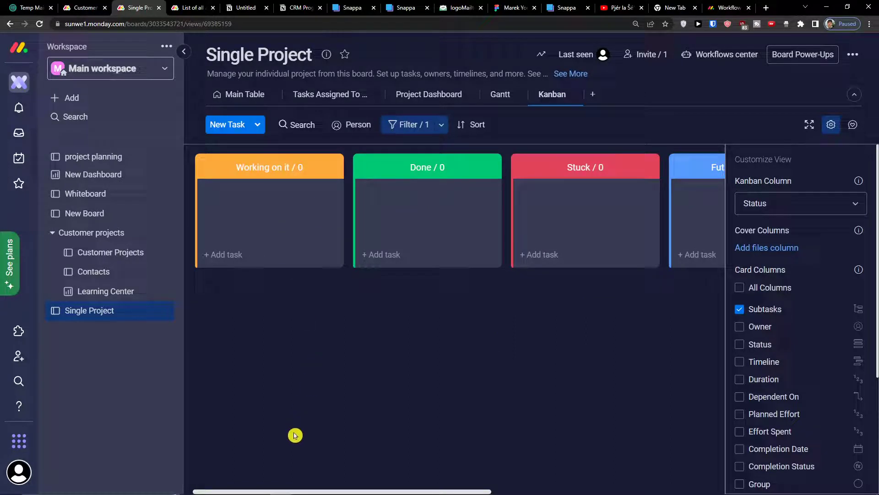
mouse_move(276, 492)
drag(289, 485, 300, 460)
click(294, 454)
drag(260, 492, 224, 365)
- Add a task named Youtube Video to the Working on it column of the Kanban view
click(253, 255)
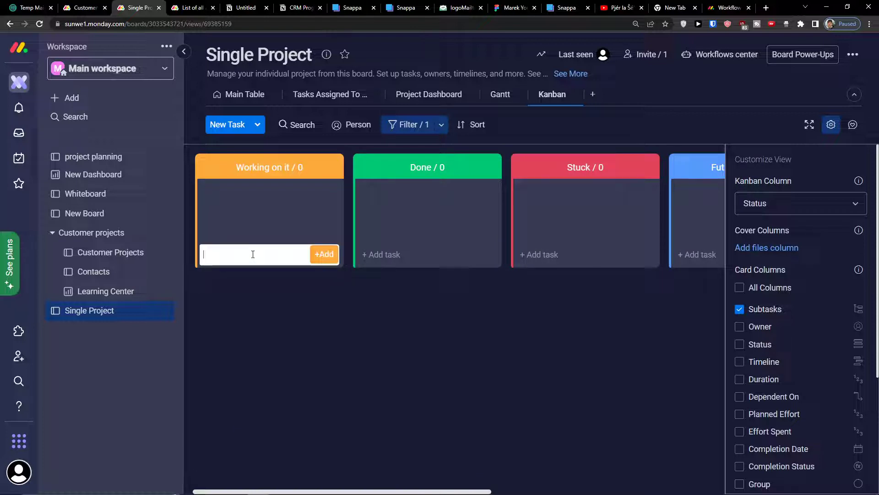
text(Youtube Video)
key(Return)
drag(212, 191, 301, 194)
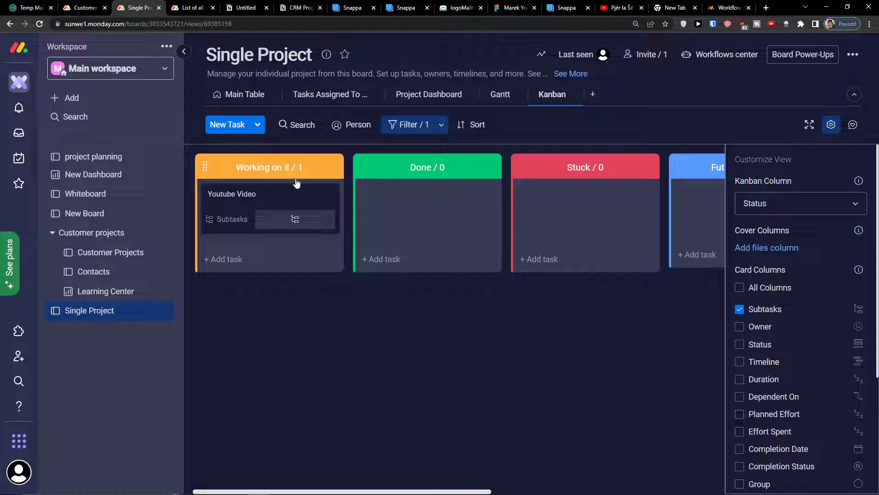
- Create a new main board for managing tasks, keeping the default board name
click(68, 108)
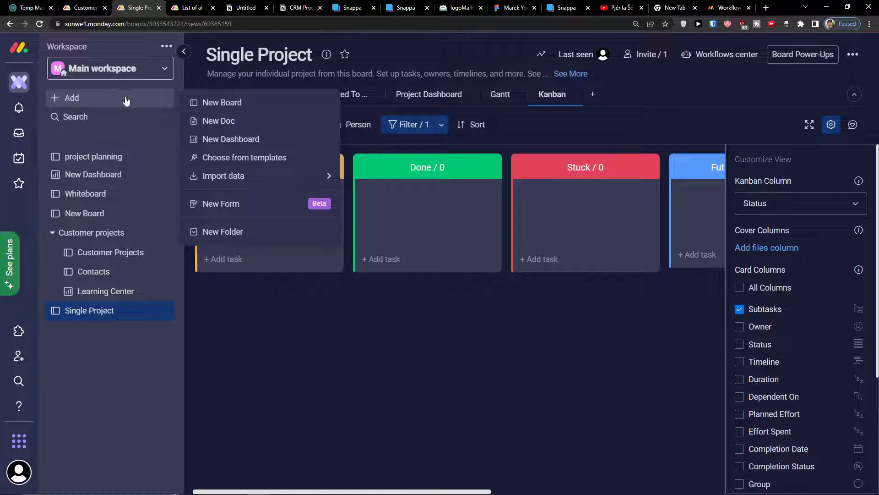
click(227, 112)
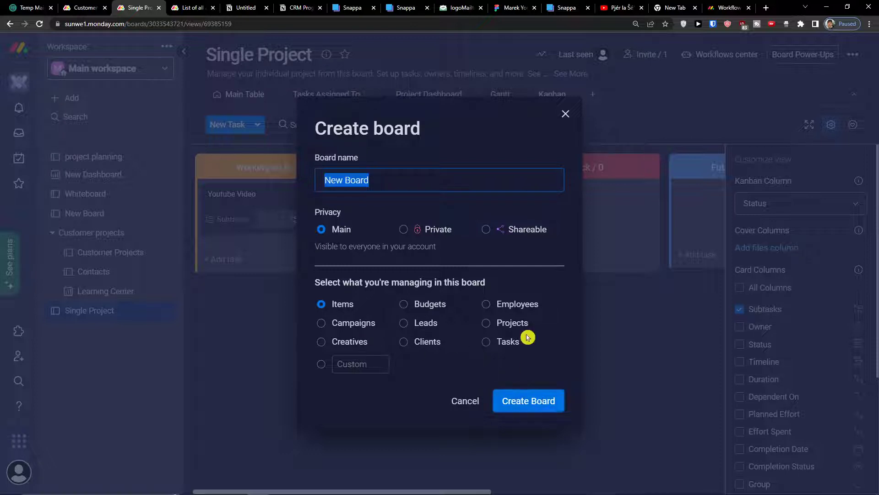
click(501, 348)
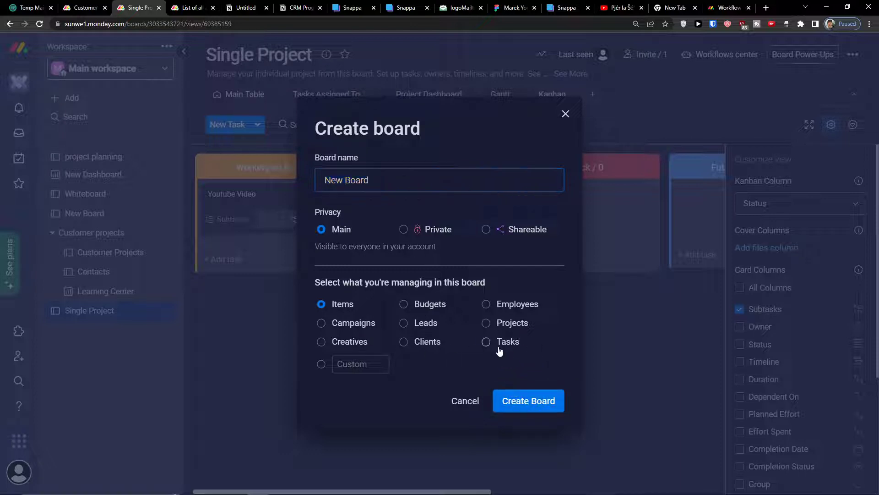
click(507, 394)
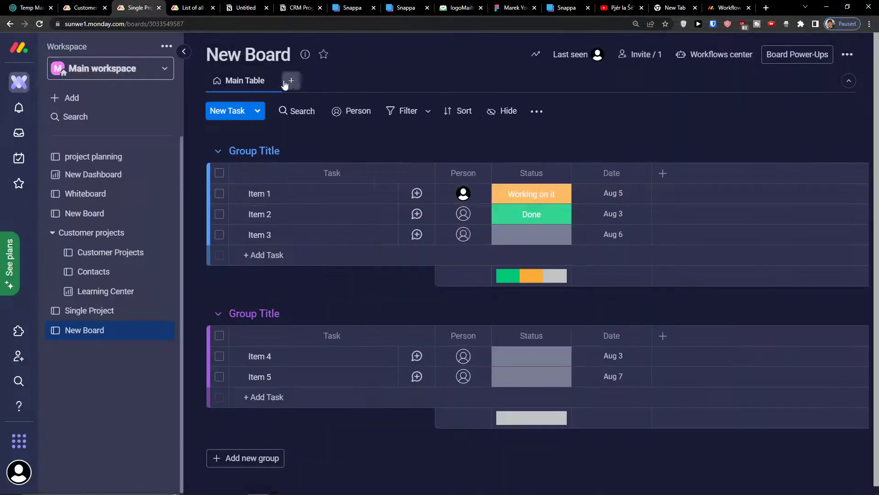
- Rename the new board as Youtube Channel
click(248, 57)
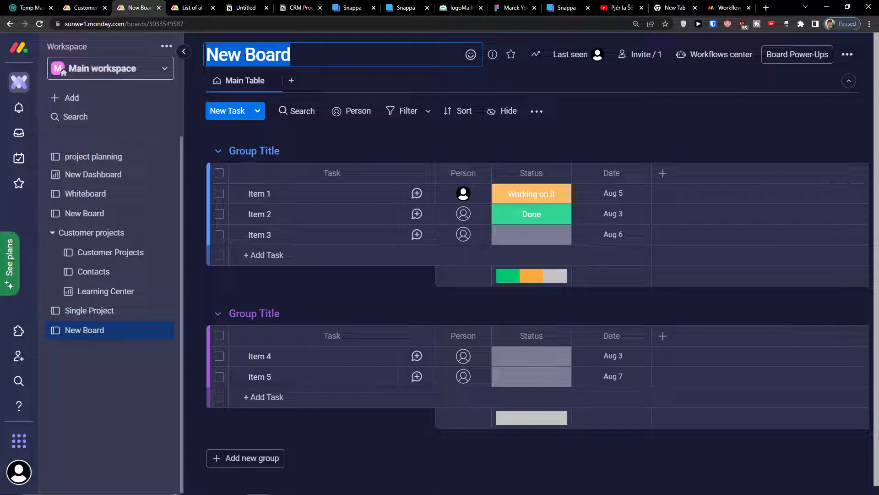
text(T)
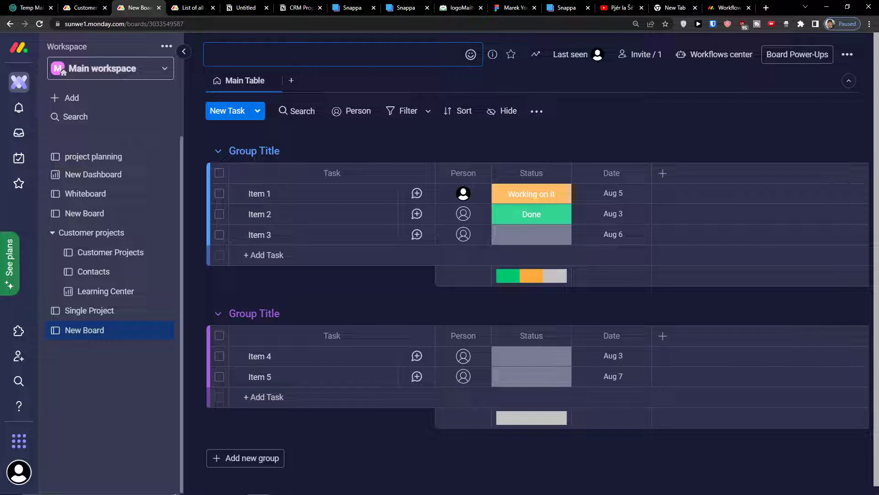
text(outube Channel)
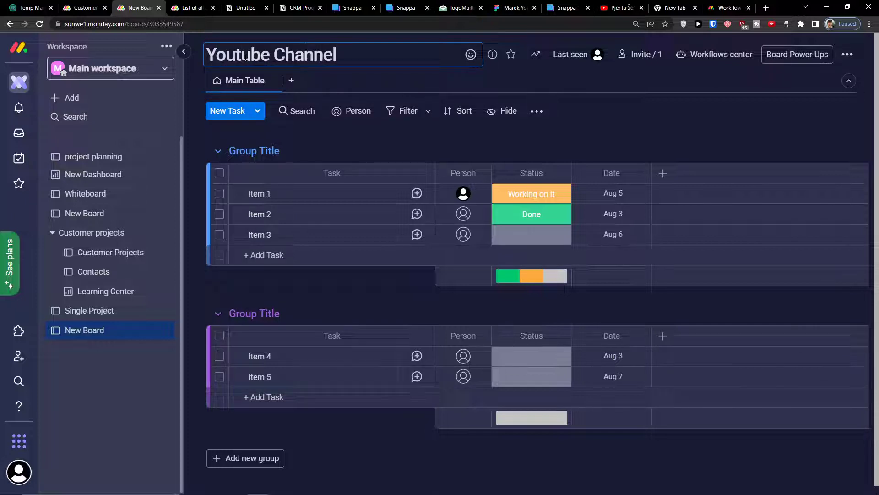
- Rename the board's first group as Youtube Ideas and its second group as Youtube Videos
click(240, 151)
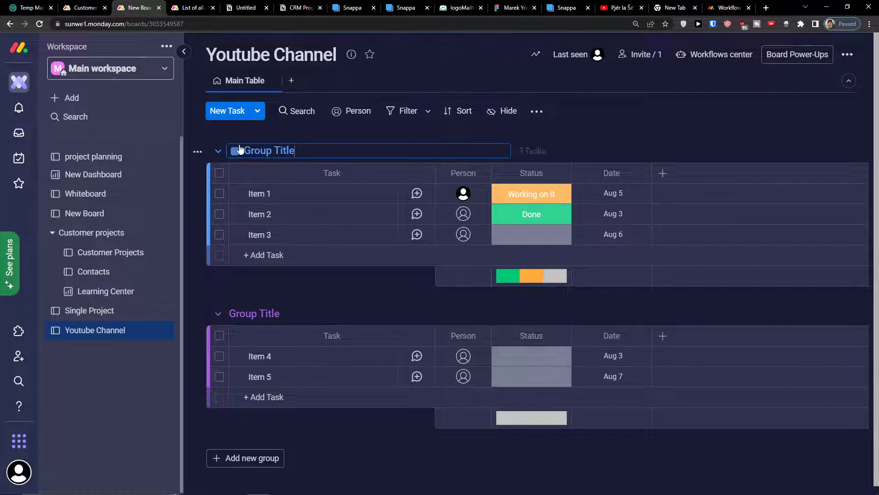
triple_click(267, 152)
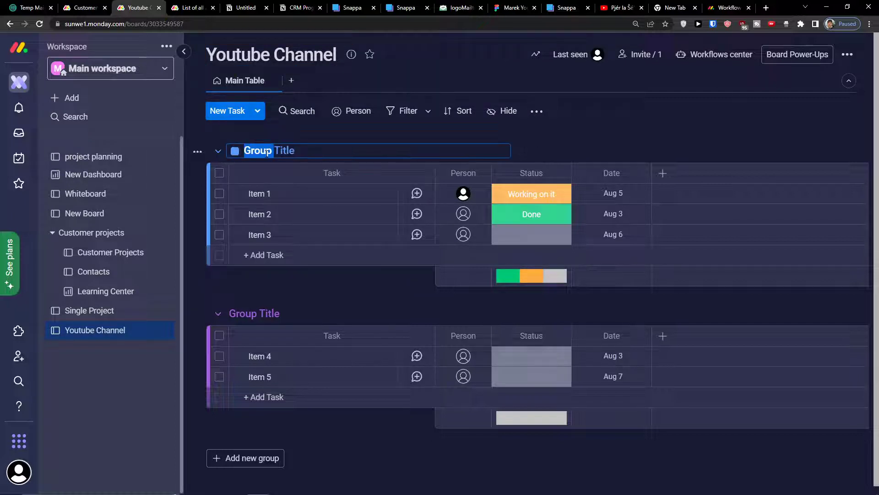
text(Yout)
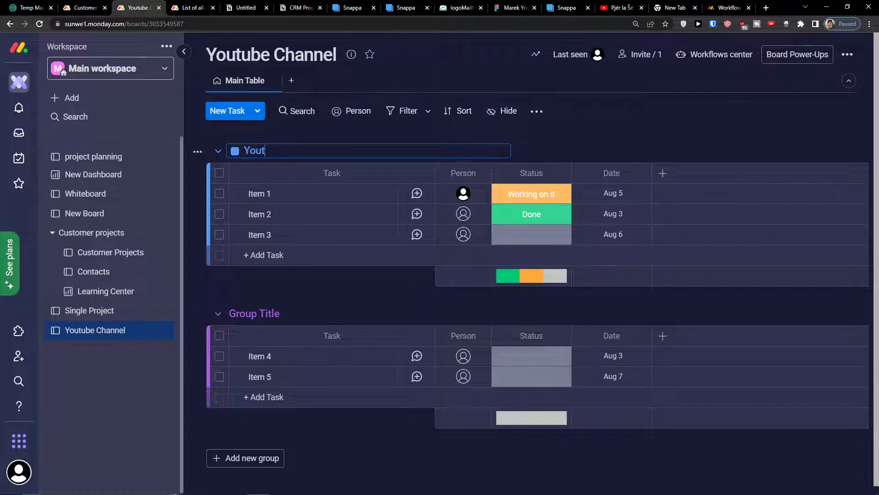
text(ube Ideas)
triple_click(257, 313)
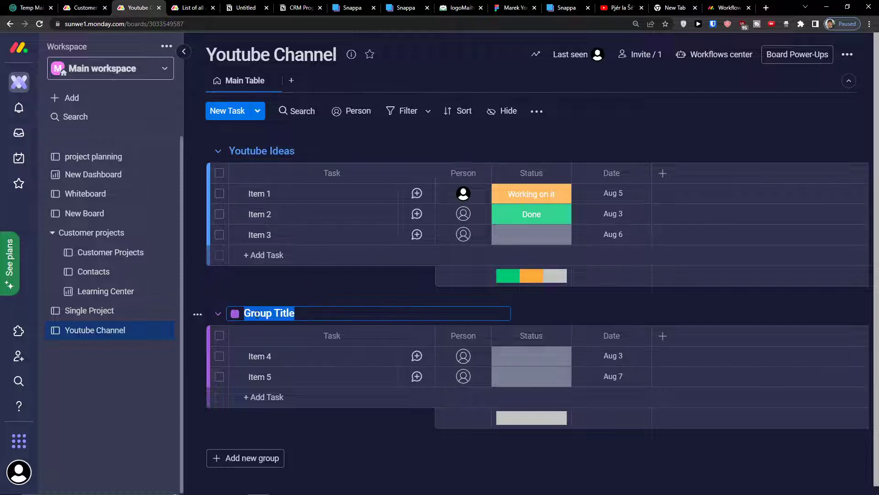
text(Youtube Videos)
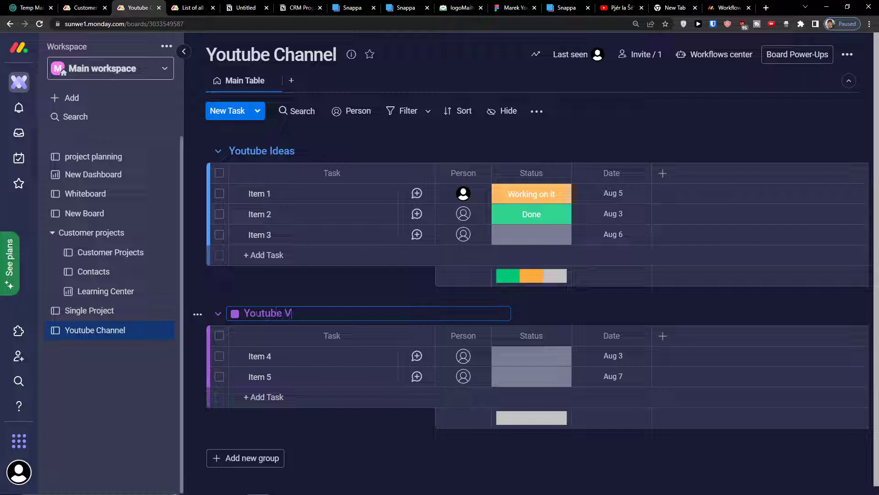
- Open the details of Item 1 in the Youtube Ideas group
click(297, 201)
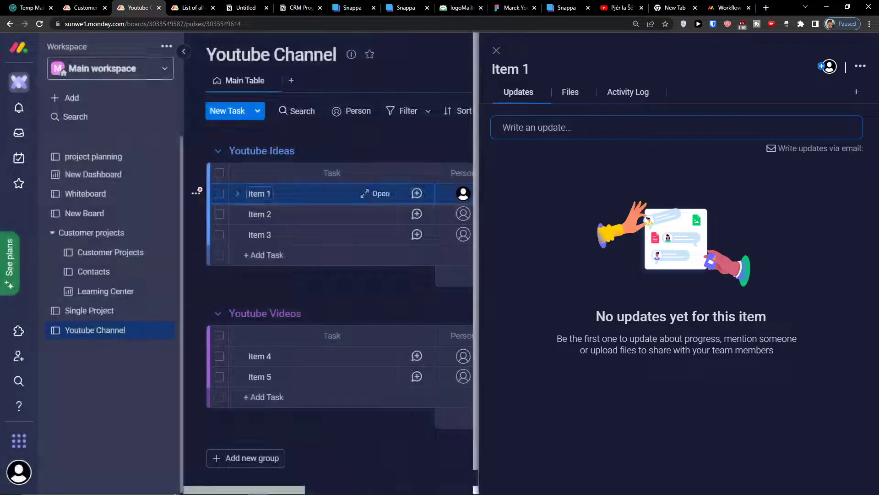
- Rename Item 1 in the Youtube Ideas group as Yoga Video and close its details
click(294, 197)
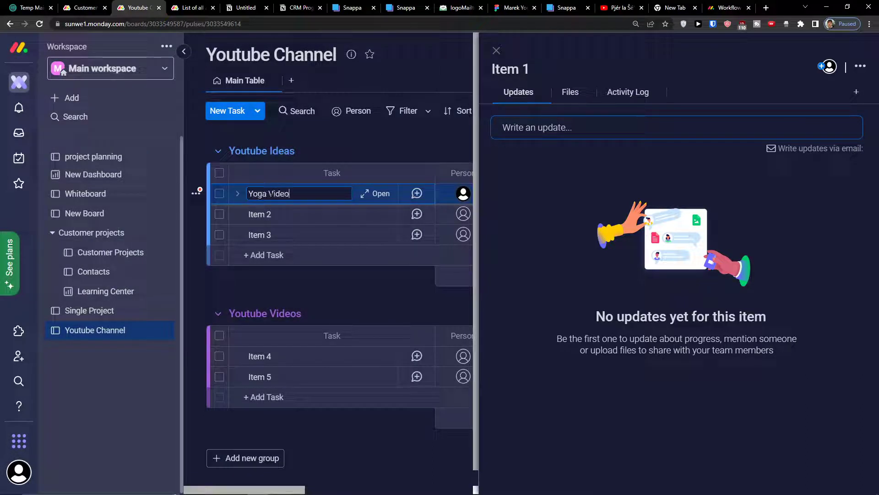
text(o)
click(326, 293)
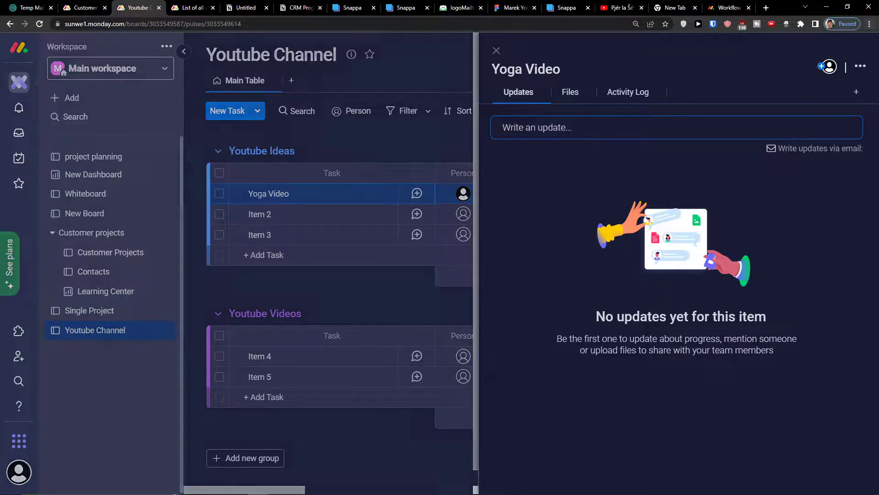
click(496, 50)
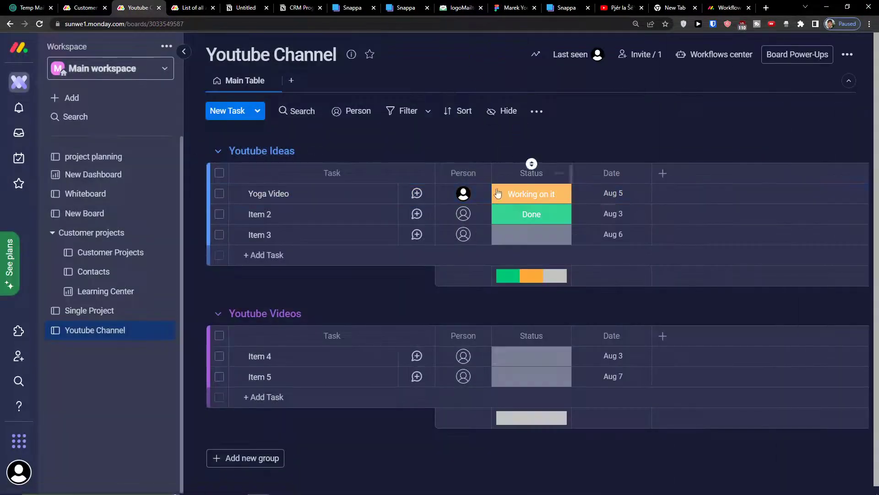
- Look at the status labels available for the Yoga Video task
click(531, 195)
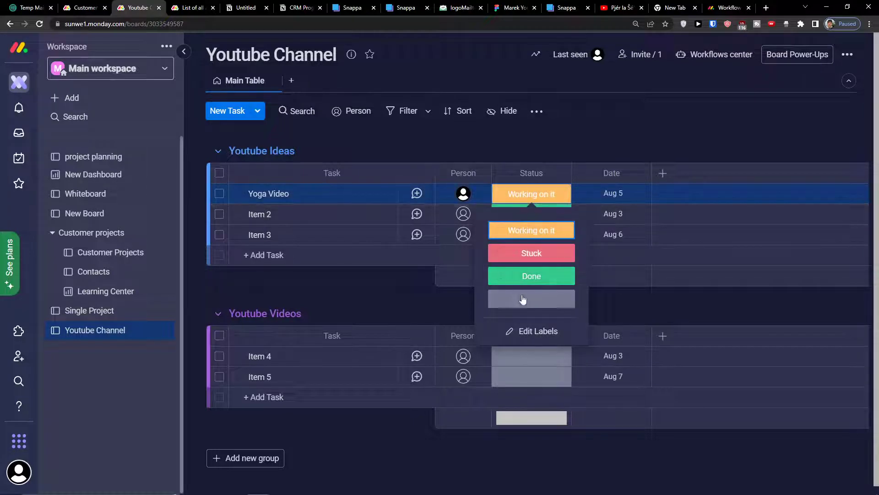
click(531, 275)
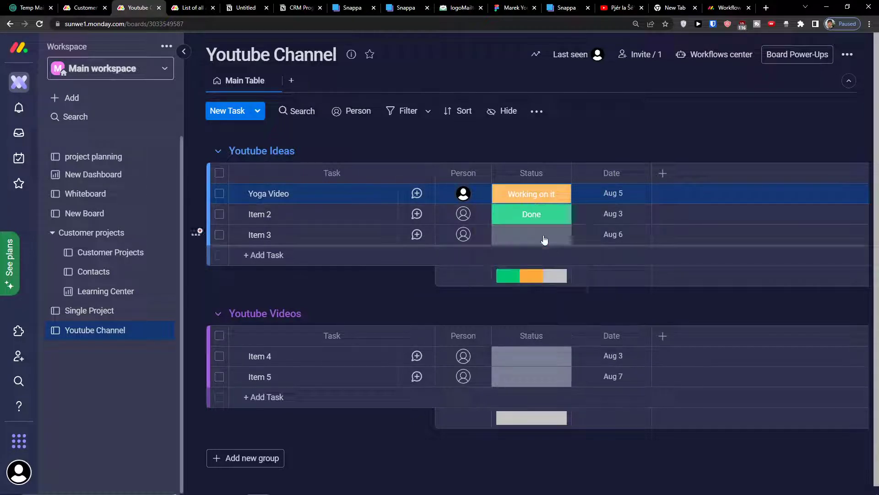
- Browse the full column catalogue for a budget or expense column, searching for "bud" and "ex"
click(662, 173)
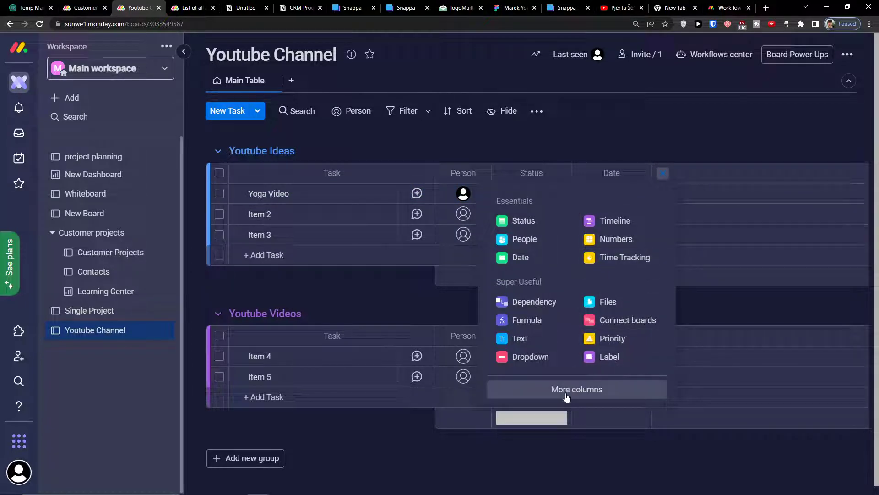
click(567, 394)
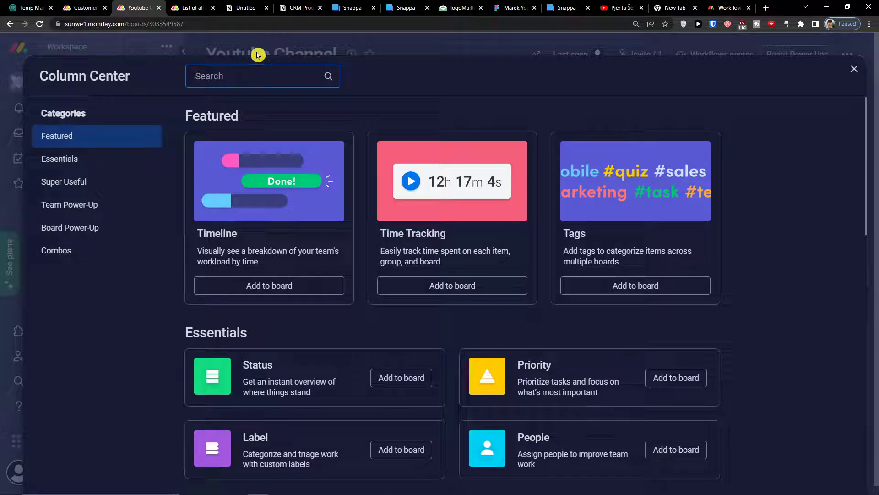
text(bud)
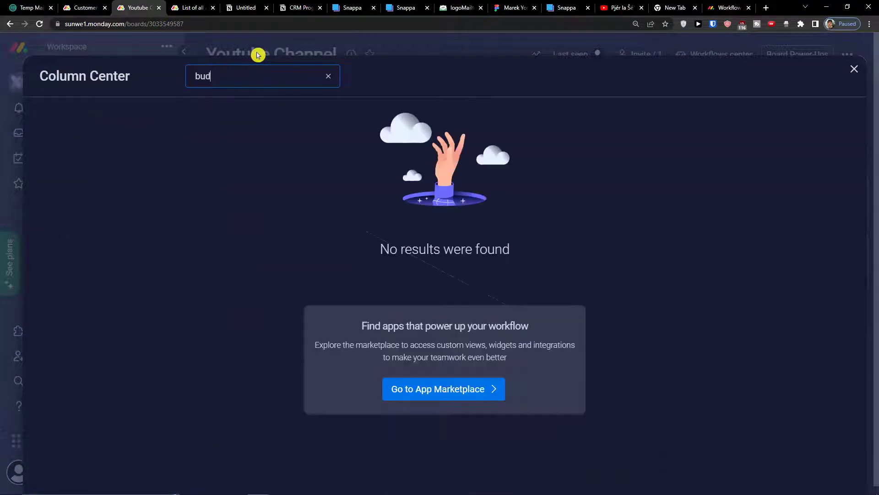
key(BackSpace)
key(BackSpace)
key(BackSpace)
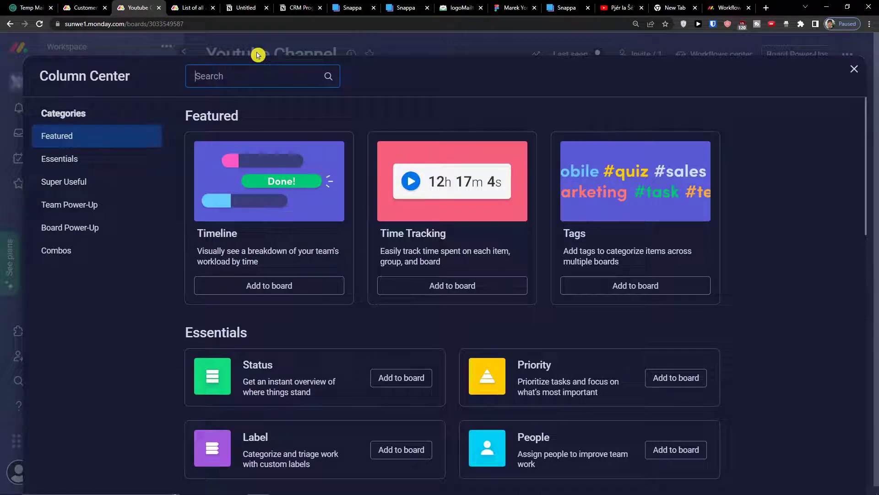
text(ex)
key(BackSpace)
key(BackSpace)
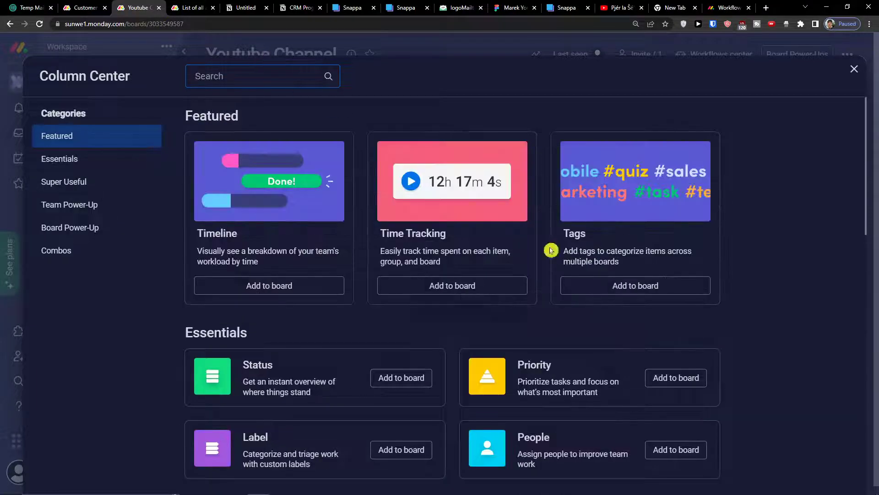
scroll(549, 251, down, 6)
scroll(549, 251, down, 2)
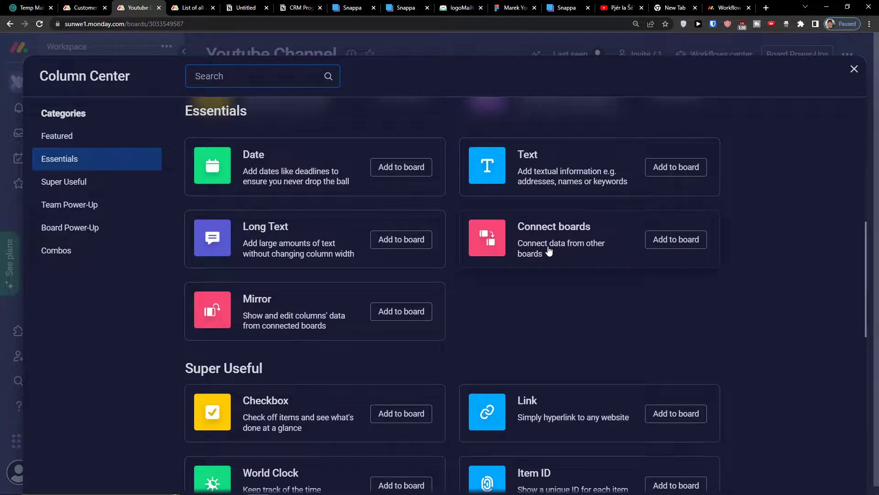
scroll(549, 250, up, 5)
scroll(549, 249, down, 10)
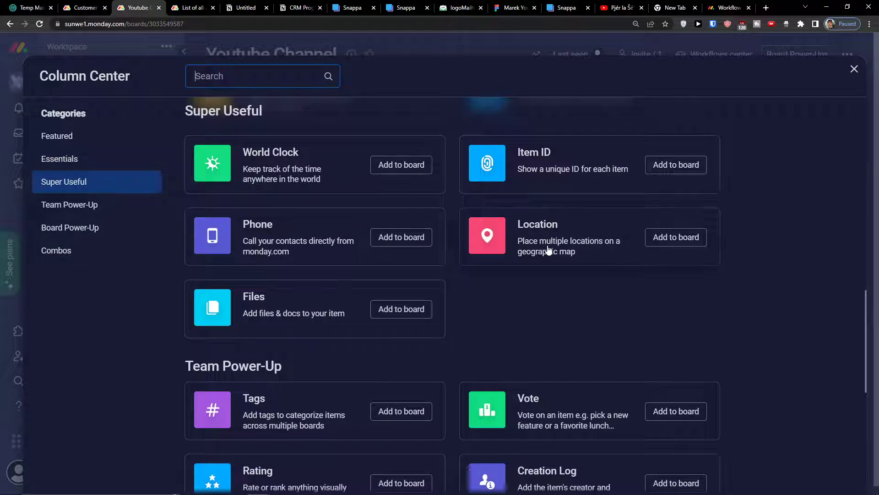
scroll(548, 250, down, 5)
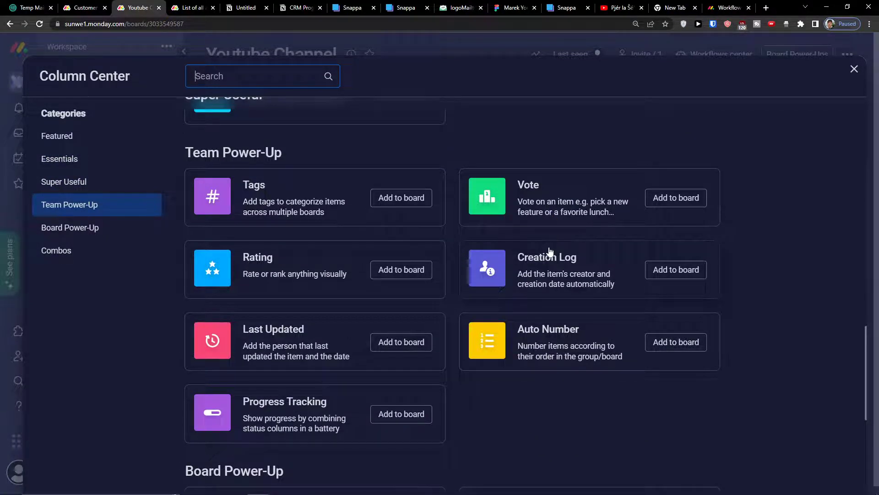
- Find the Numbers column, add it to the board and name it expenses
text(nu)
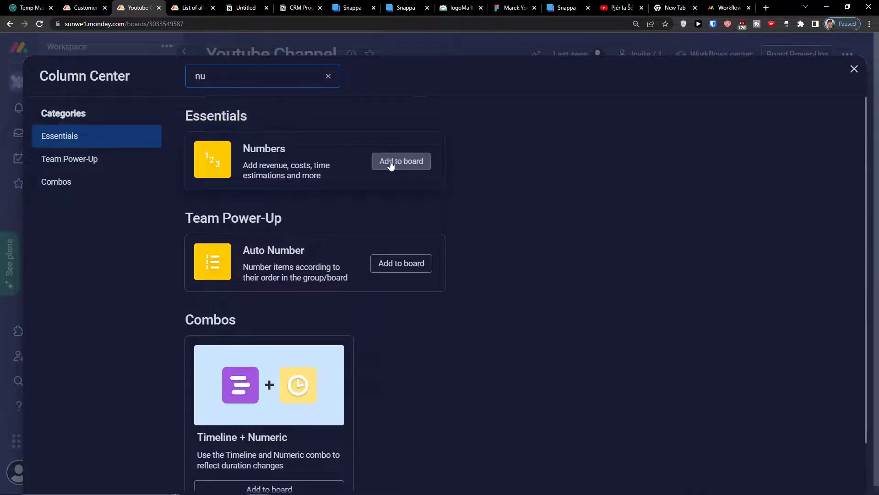
click(391, 162)
click(682, 174)
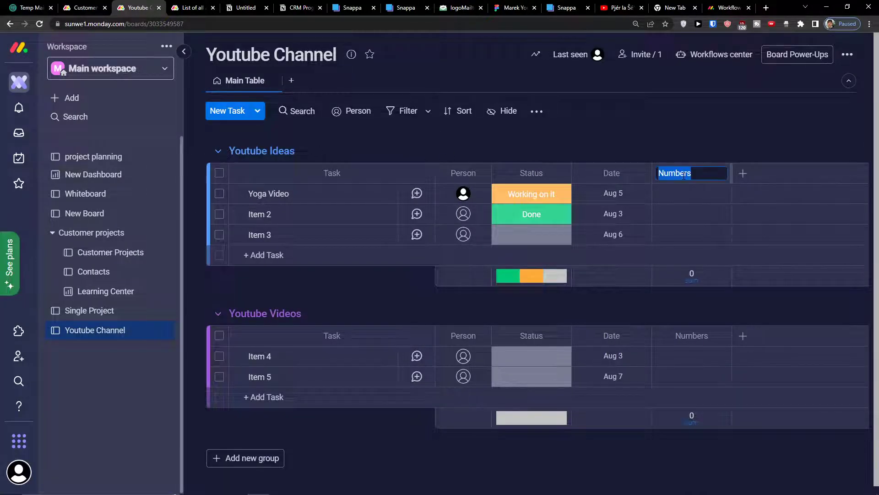
text(ep)
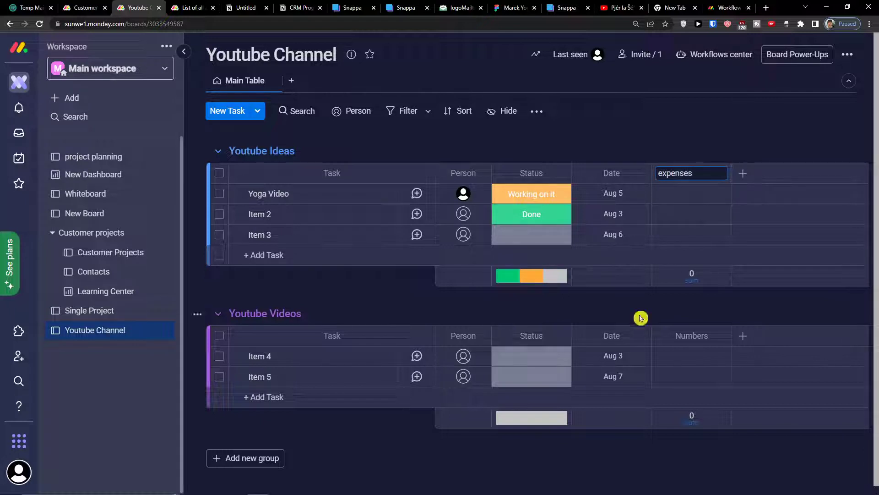
- Add a Time Tracking column and log a manual session for Yoga Video on August 4 from 09:04 AM to 10:04 AM
click(742, 172)
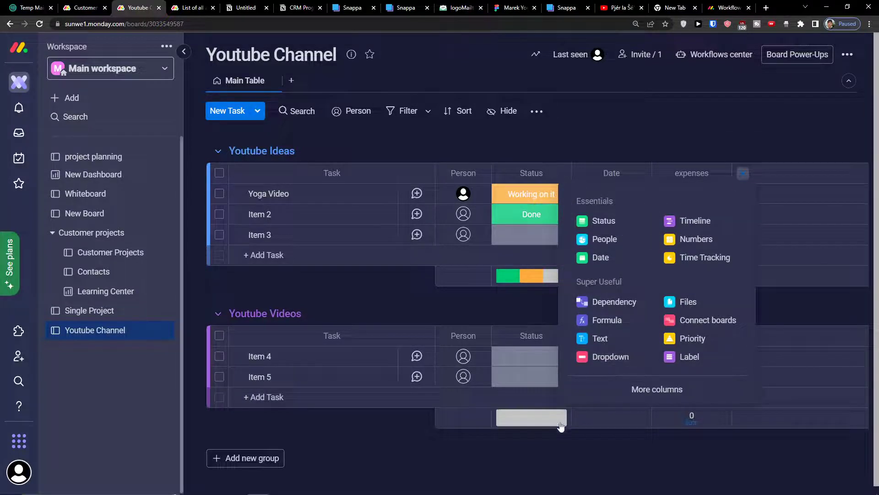
click(705, 257)
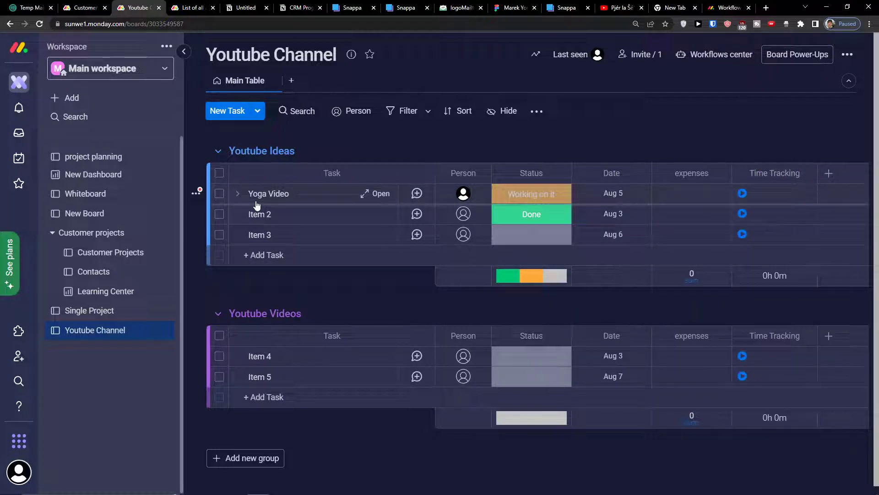
click(761, 199)
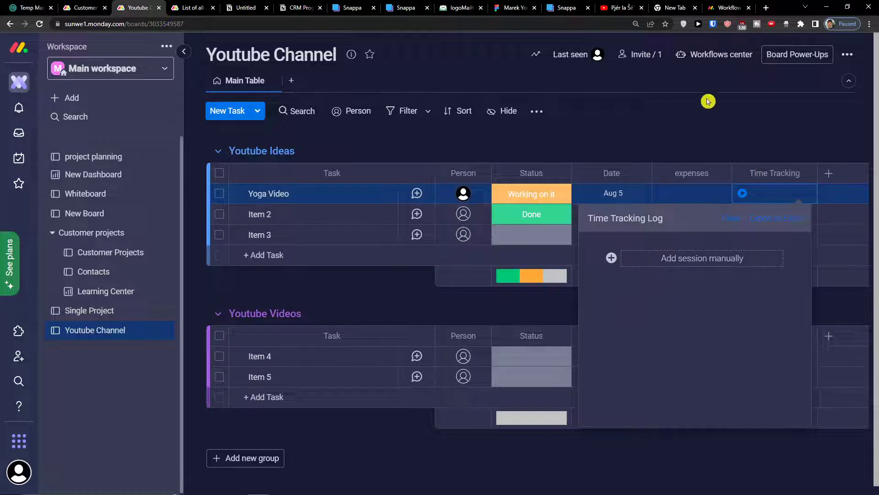
click(702, 259)
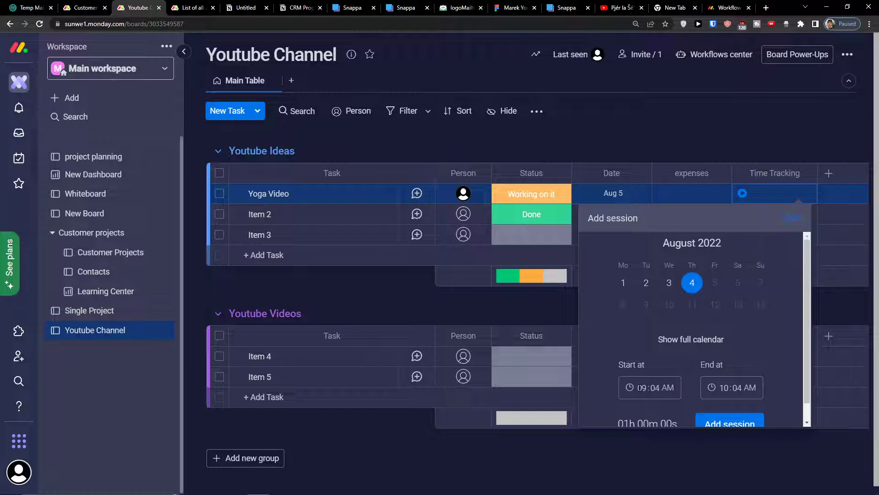
click(708, 422)
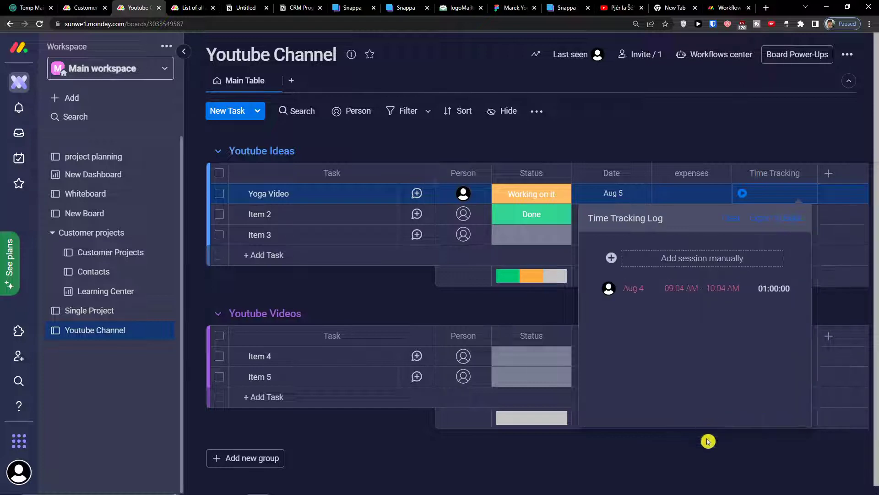
click(850, 240)
click(774, 195)
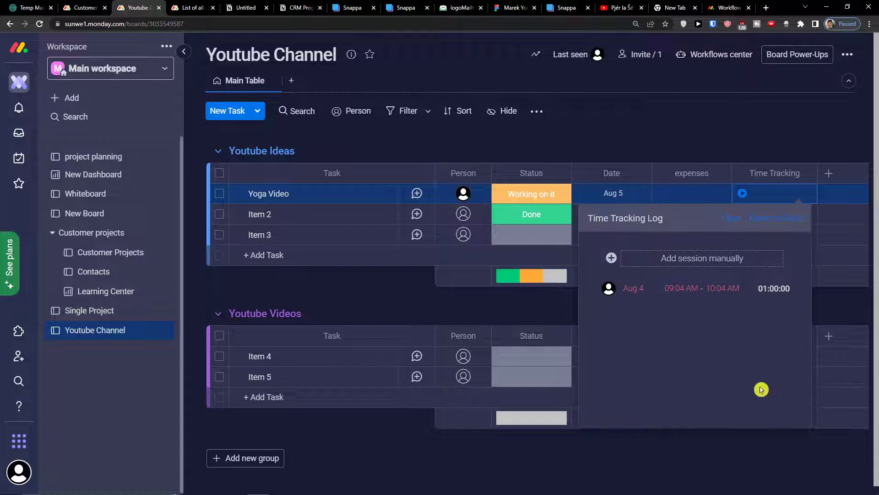
click(638, 465)
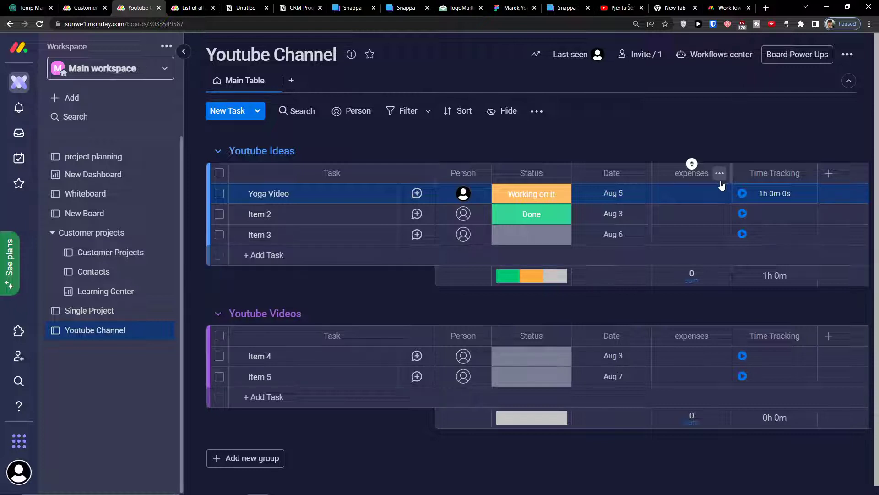
- Look through the column types that can be added after Time Tracking
click(829, 175)
click(835, 173)
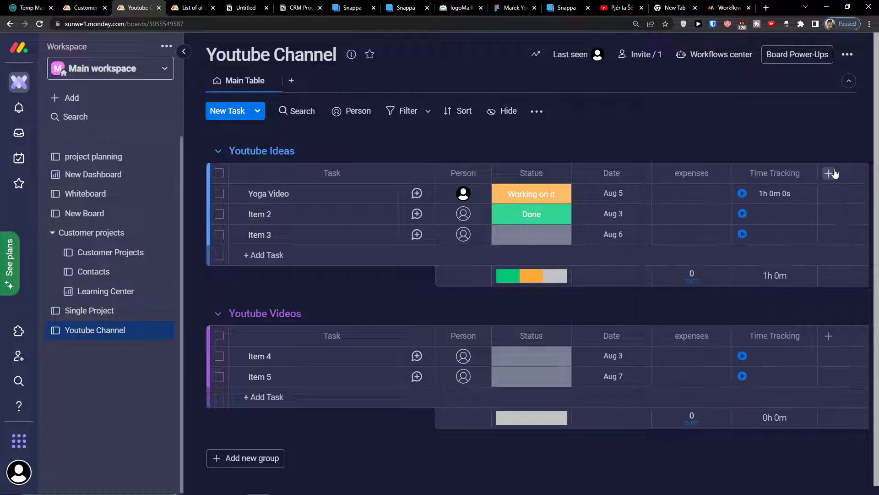
click(834, 173)
click(835, 174)
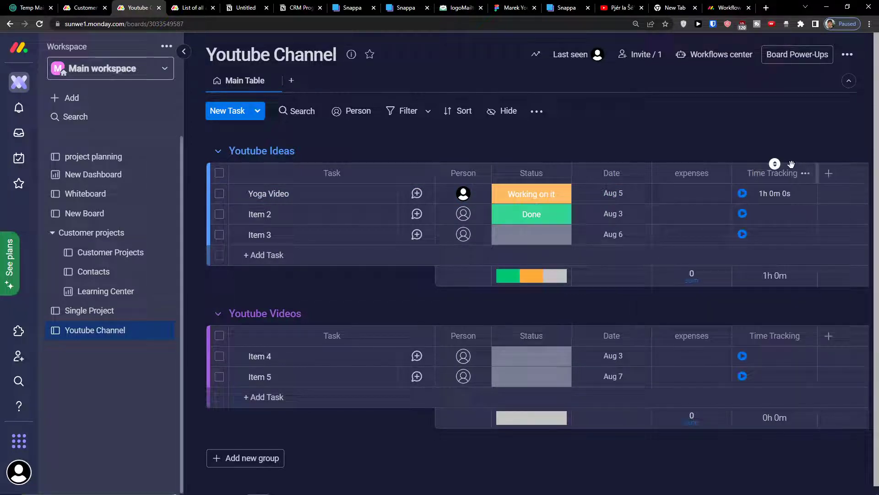
click(830, 177)
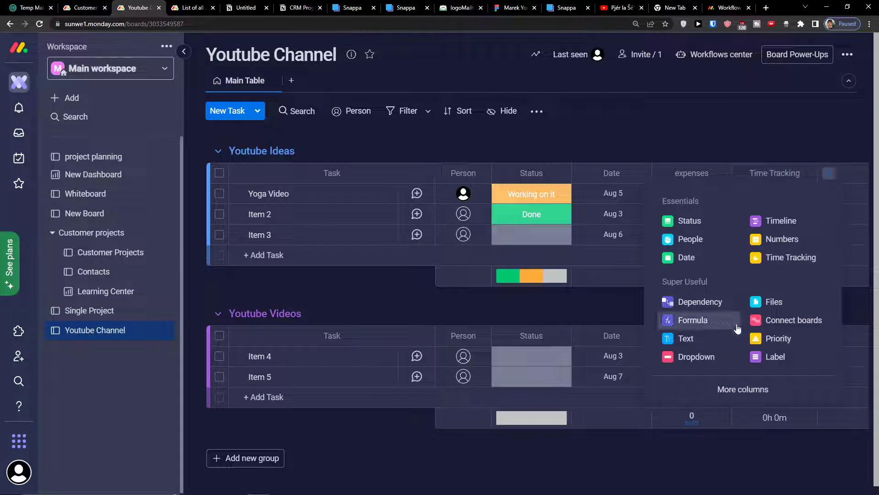
- Rename Item 4 in the Youtube Videos group as Yoga Video Execution
click(288, 359)
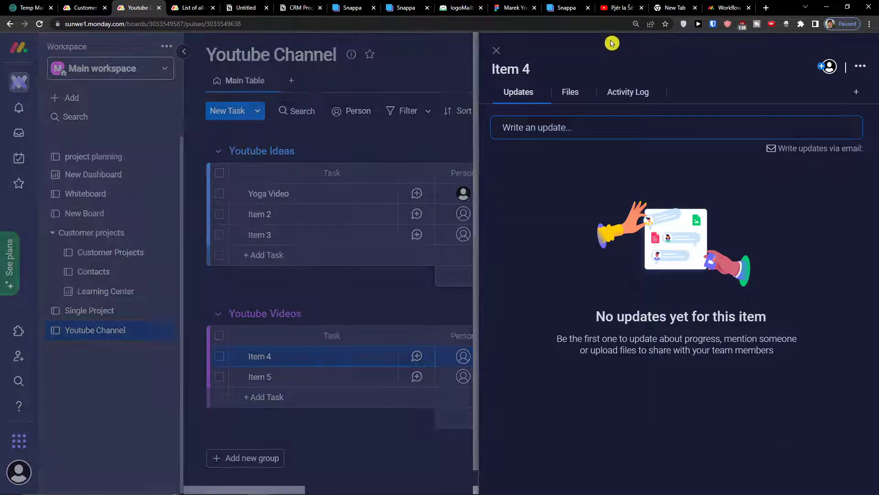
click(496, 50)
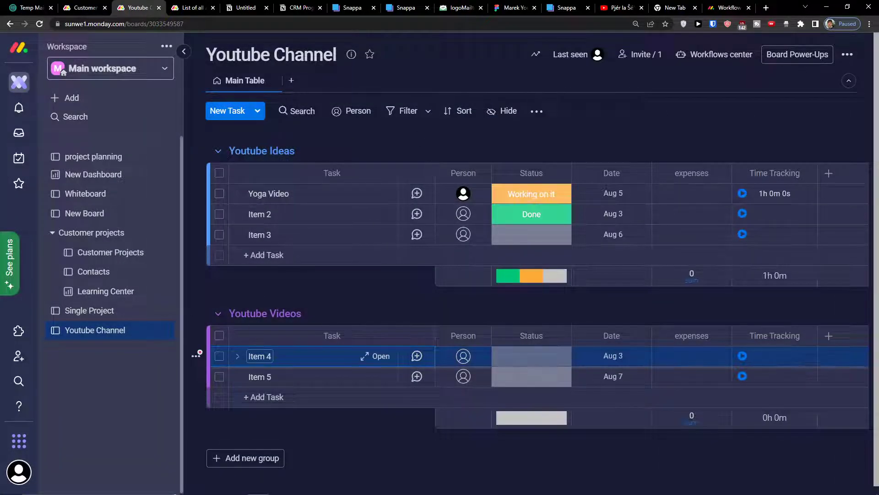
click(269, 356)
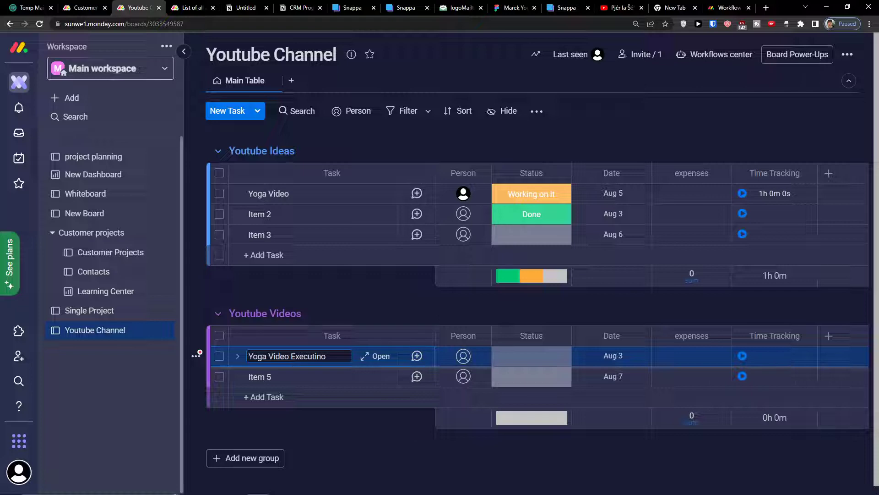
key(BackSpace)
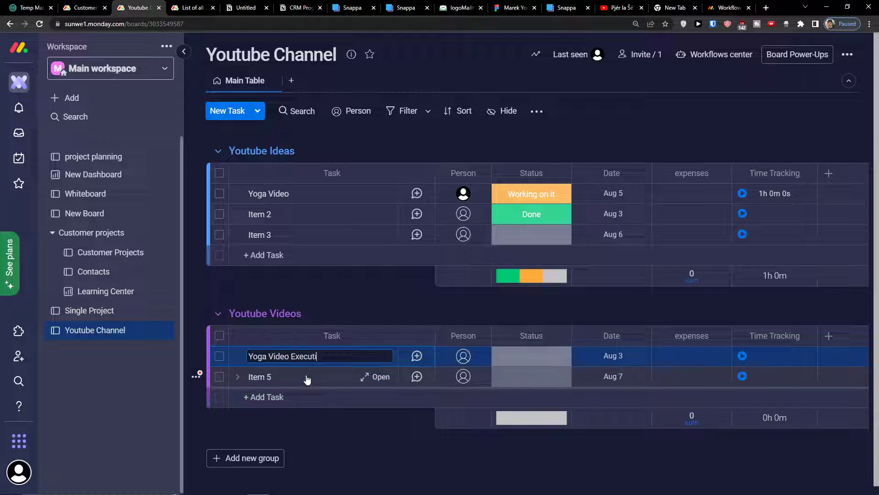
text(on)
key(Return)
- View the details of Yoga Video Execution and Item 3, and close the details
click(371, 356)
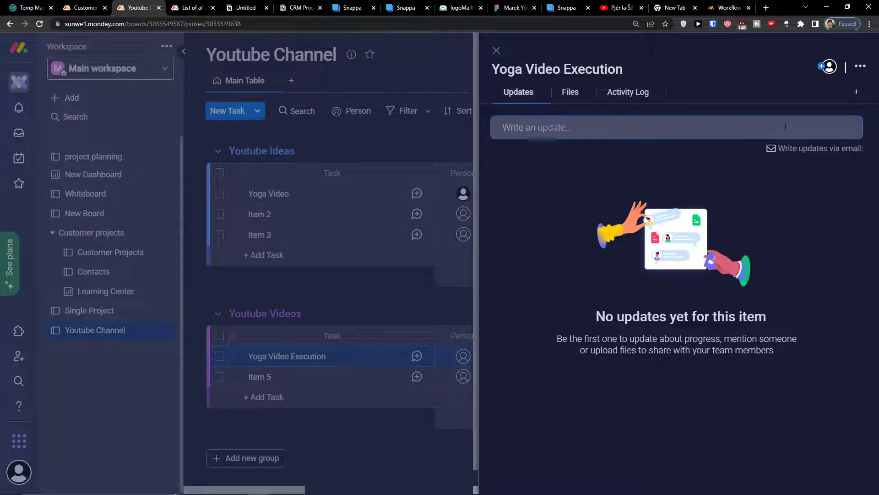
click(781, 129)
click(640, 235)
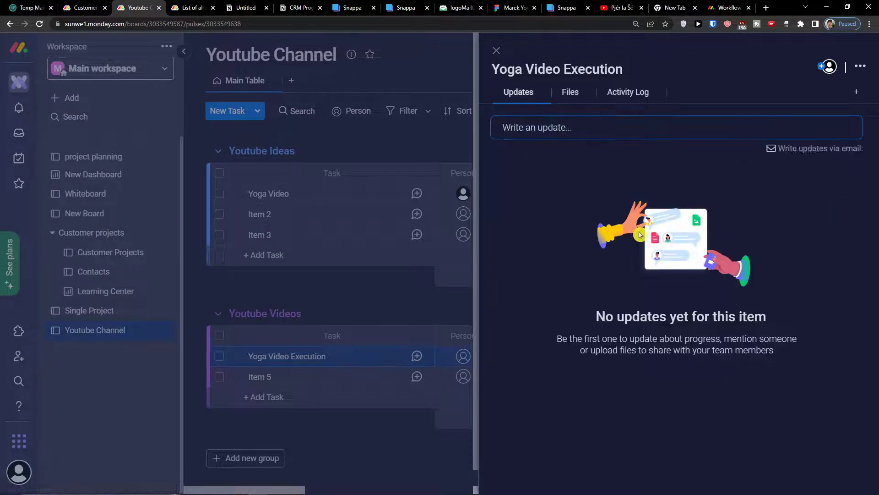
click(304, 232)
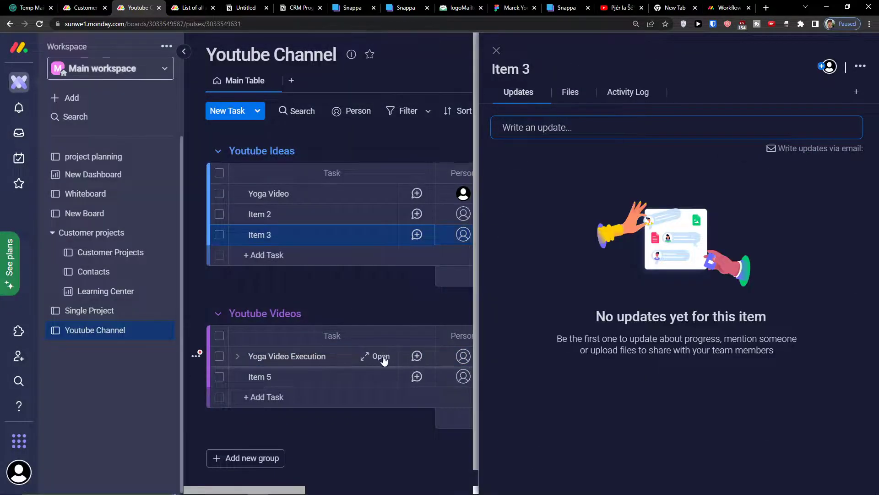
click(497, 51)
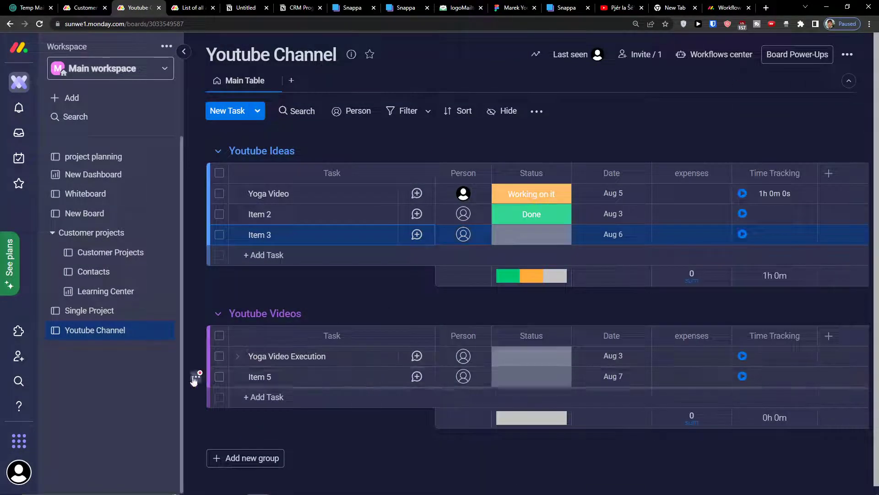
- Expand Yoga Video Execution in the Youtube Videos group and add a subitem named Youtube thumbnail
click(237, 357)
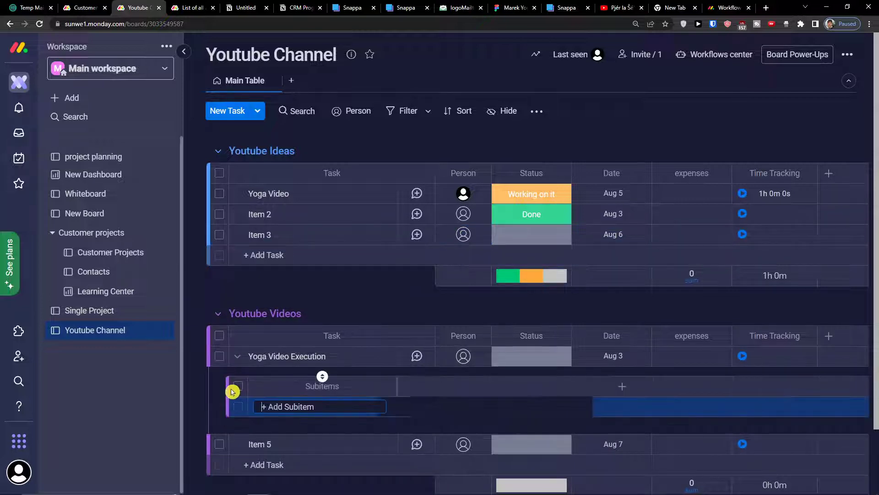
scroll(286, 406, down, 2)
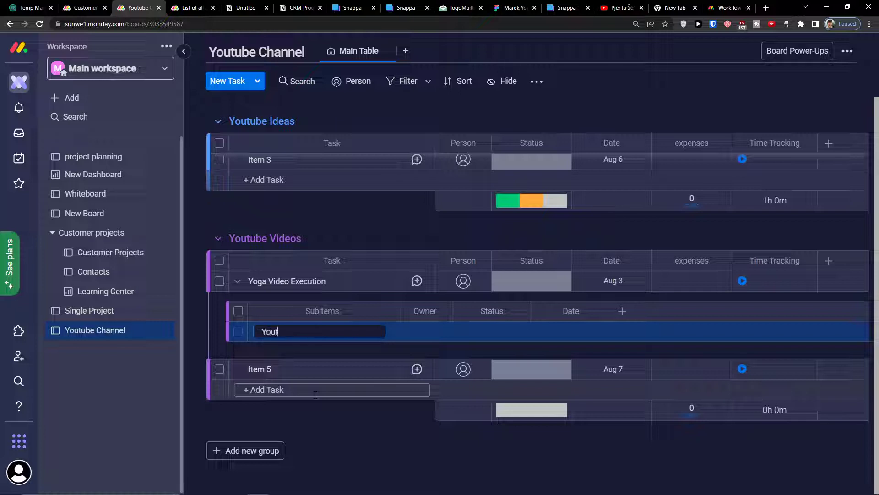
key(Return)
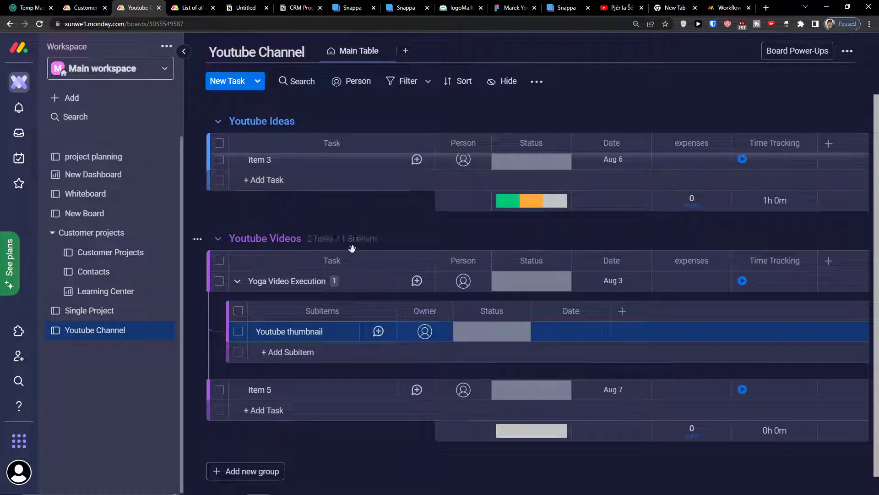
- Add a second subitem named Video Description under Yoga Video Execution
click(262, 351)
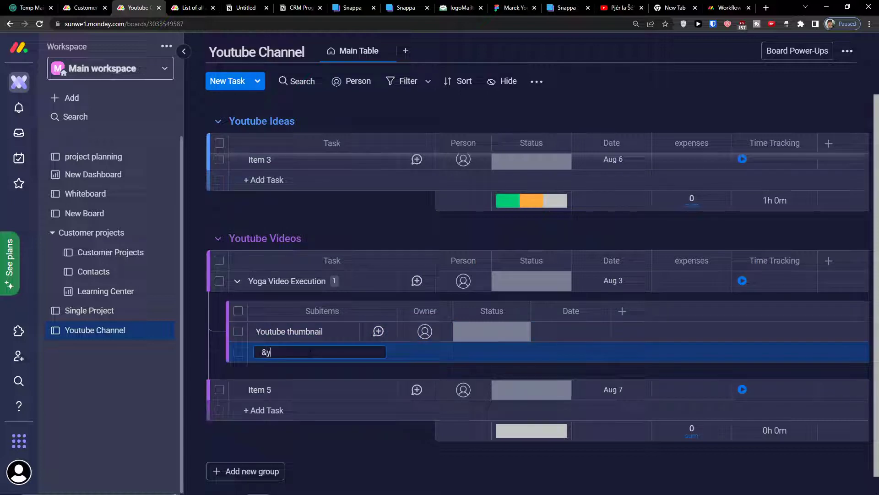
key(BackSpace)
key(BackSpace)
text(Video DEsc)
key(BackSpace)
key(BackSpace)
key(BackSpace)
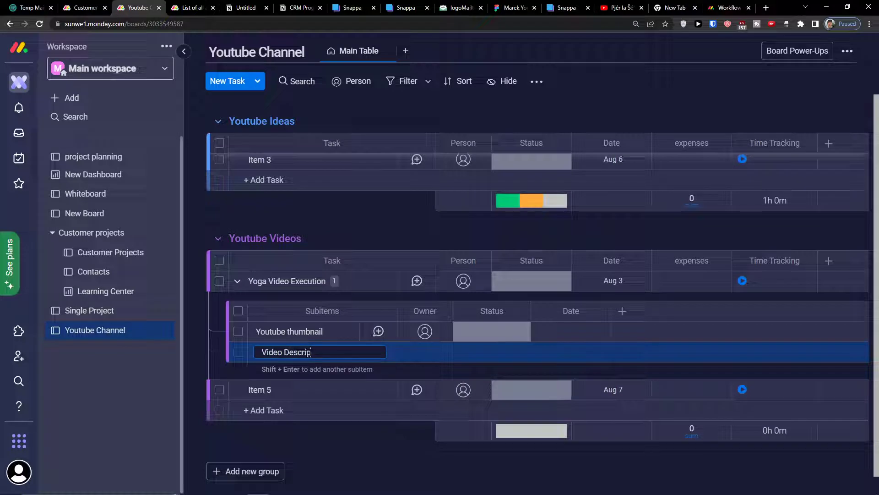
key(Return)
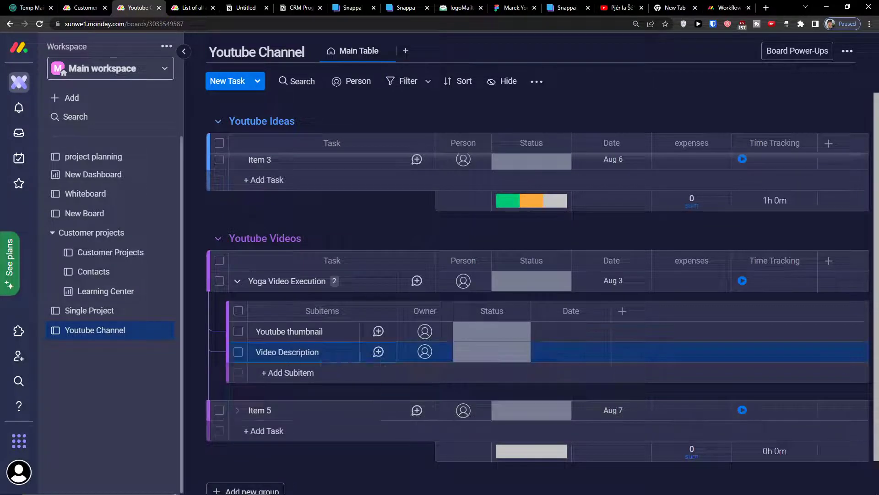
- Set the status of Yoga Video in the Youtube Ideas group to Done and archive the task
scroll(802, 330, up, 3)
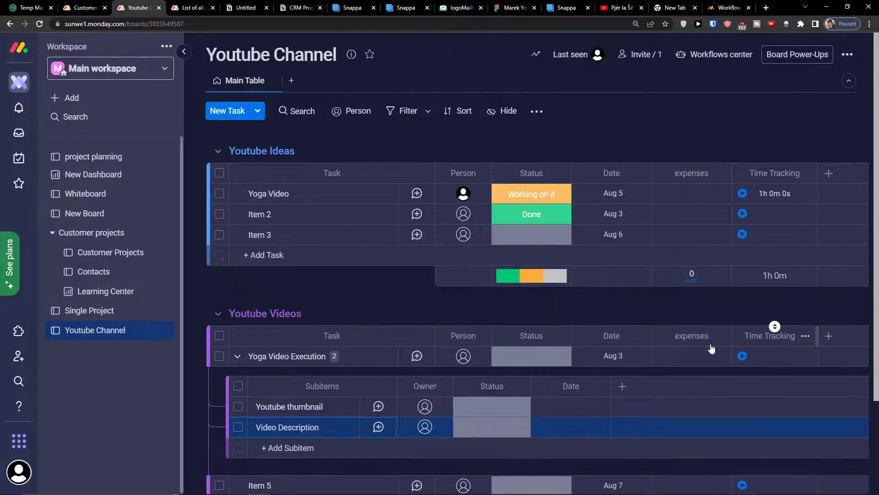
click(531, 194)
click(531, 276)
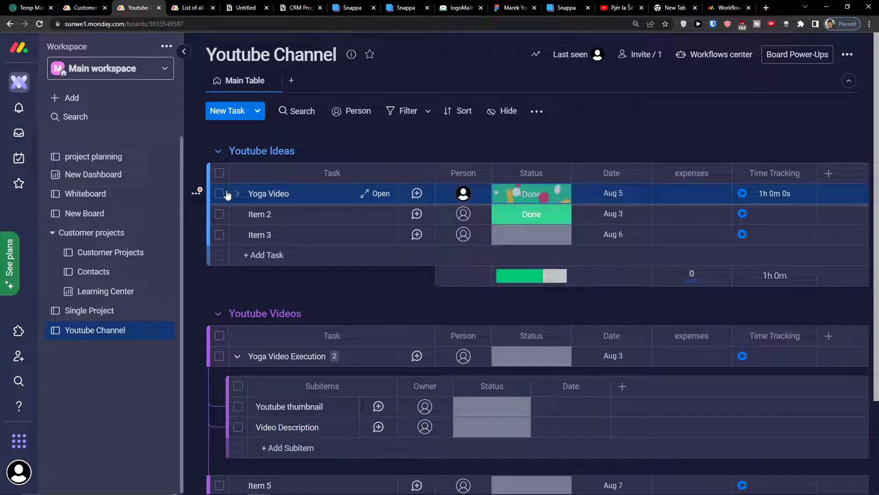
click(221, 196)
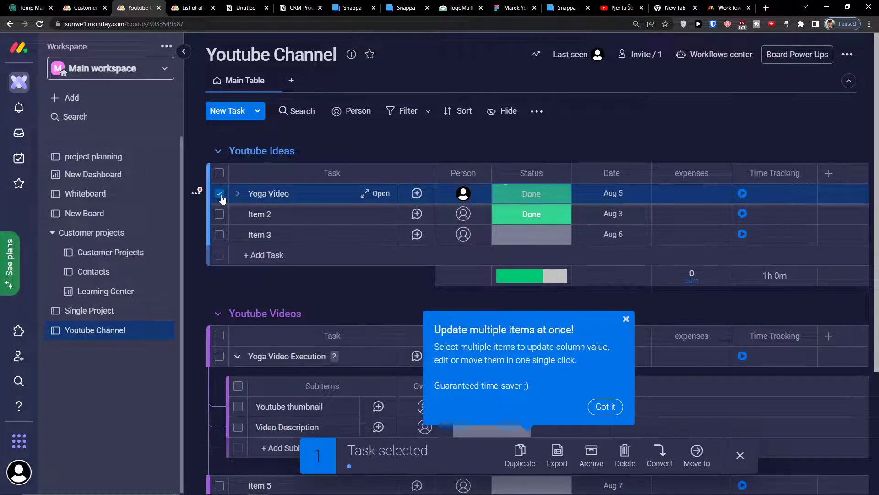
click(616, 405)
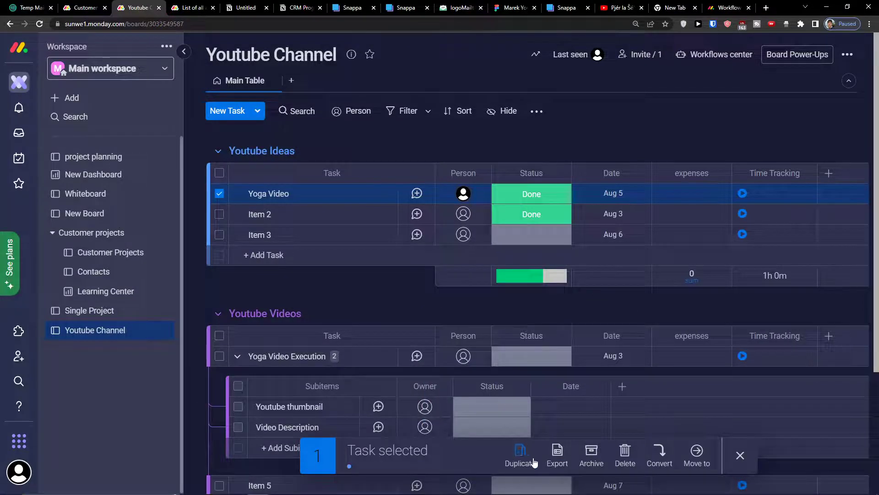
click(586, 458)
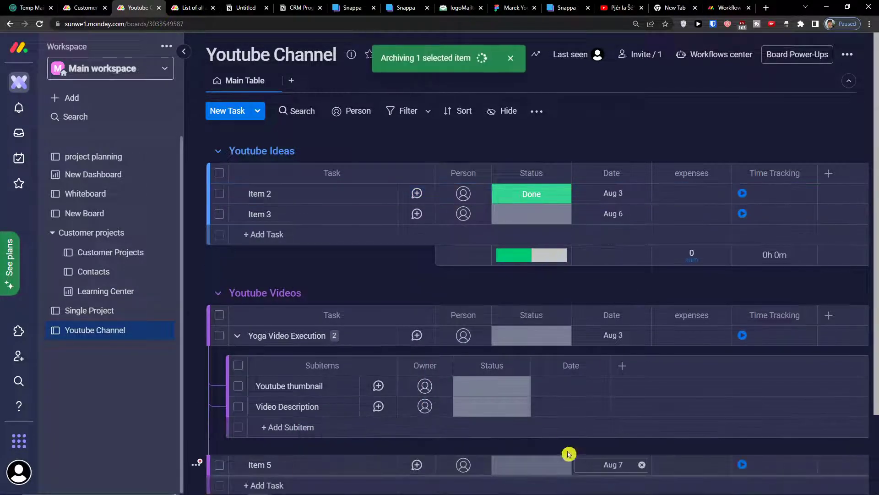
scroll(440, 227, down, 3)
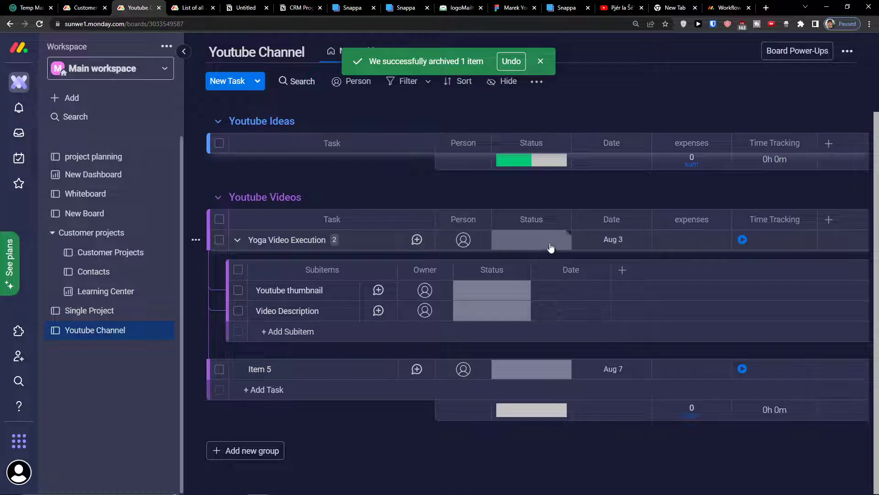
scroll(551, 247, up, 3)
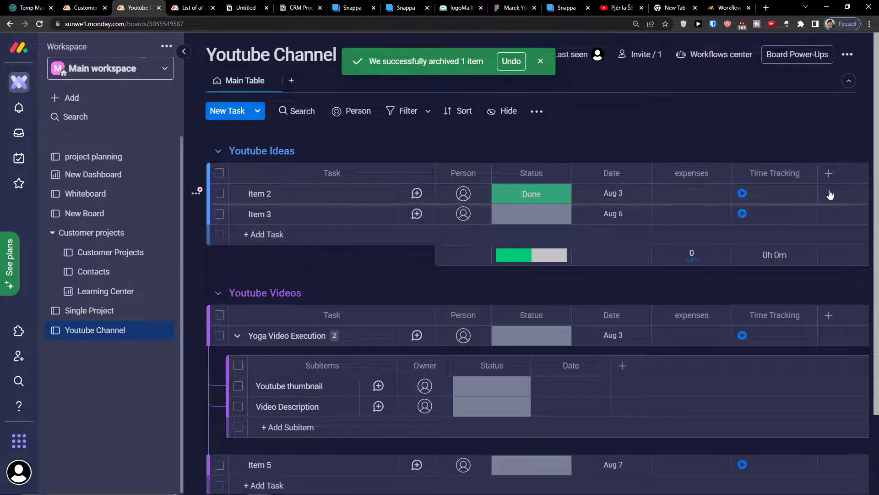
click(828, 173)
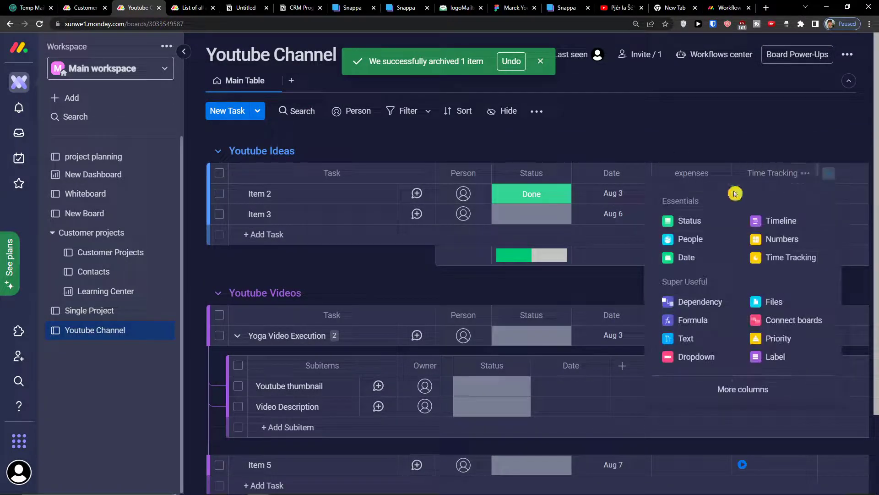
click(321, 132)
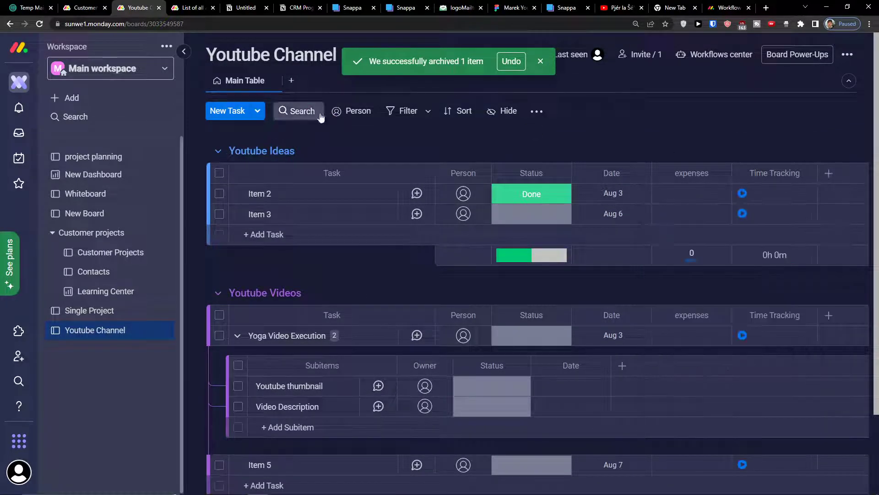
- Add a Gantt view and a Kanban view to the Youtube Channel board, keeping their default names
click(290, 81)
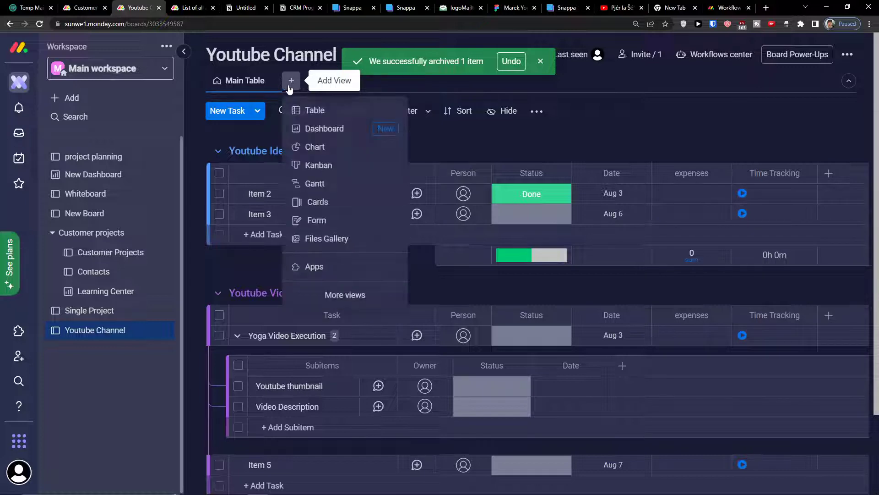
click(329, 180)
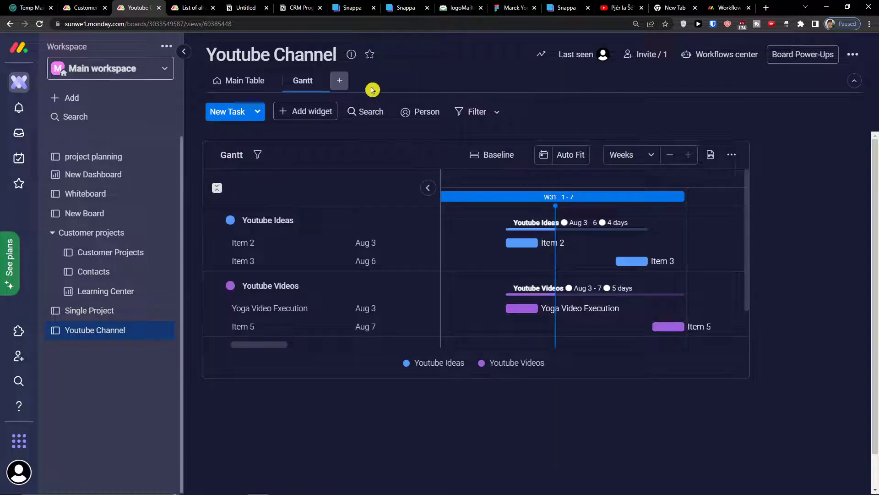
click(339, 85)
click(364, 165)
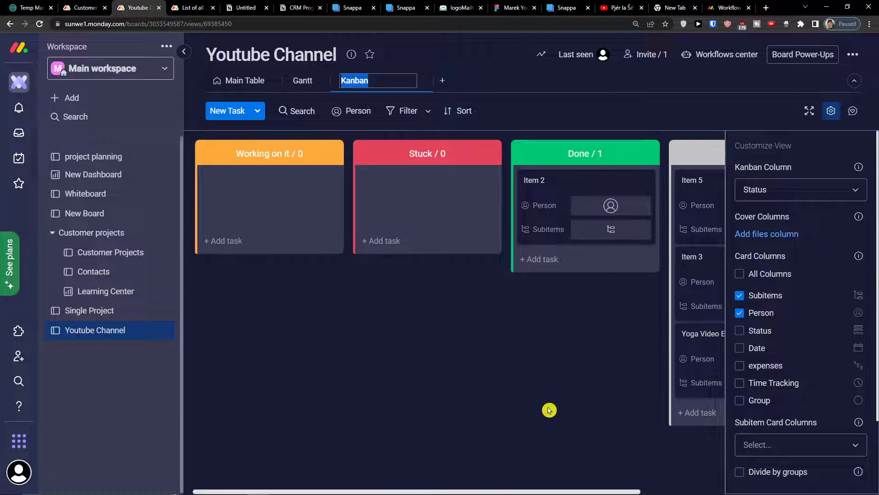
drag(471, 491, 353, 456)
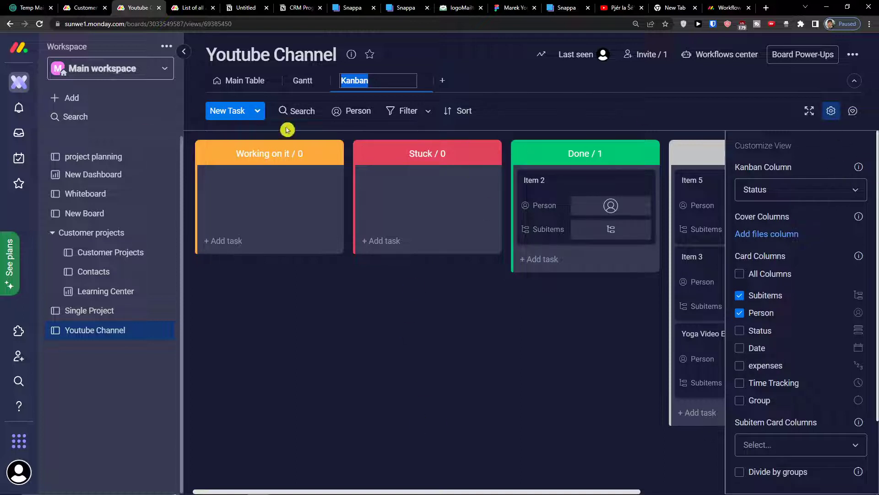
click(257, 113)
click(255, 117)
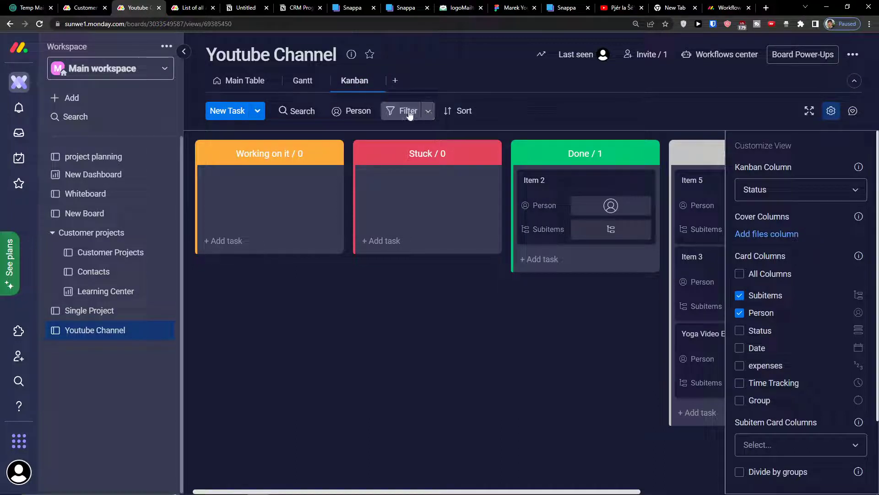
- Create a new status column and use it as the Kanban column of the Kanban view
scroll(793, 275, down, 2)
scroll(791, 275, up, 2)
click(765, 188)
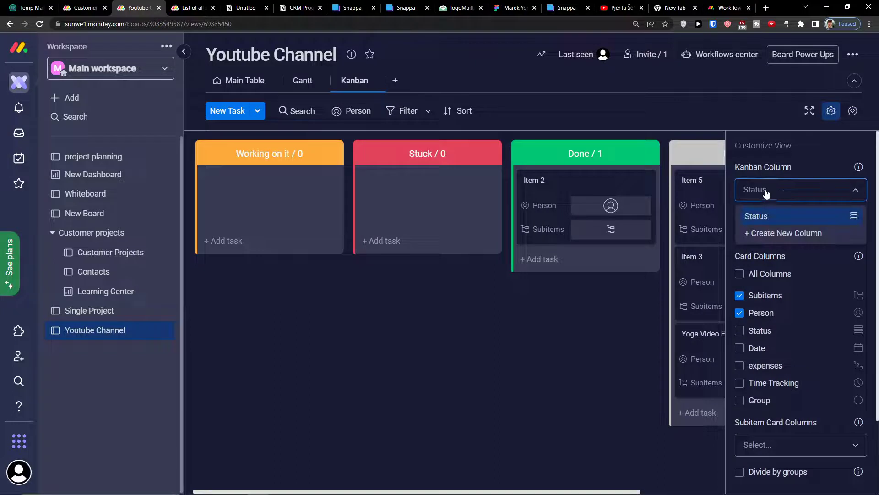
click(762, 234)
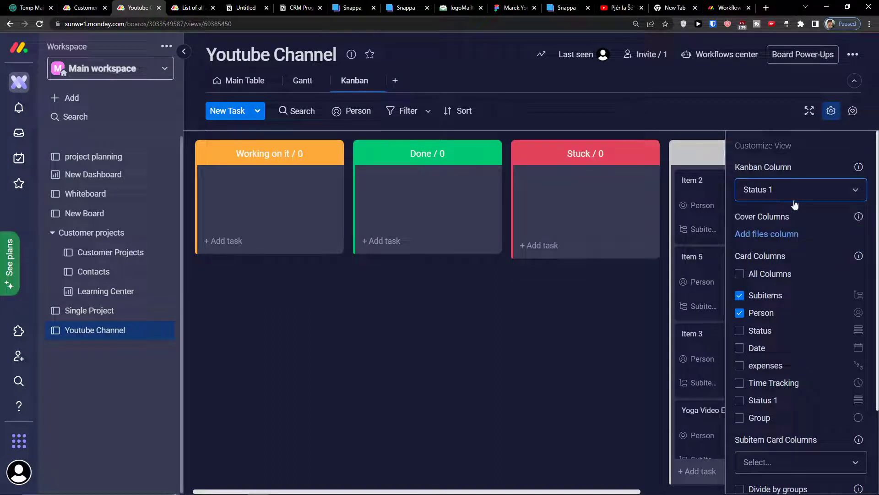
- Look through the Kanban view's column choices, card columns and display settings
click(765, 195)
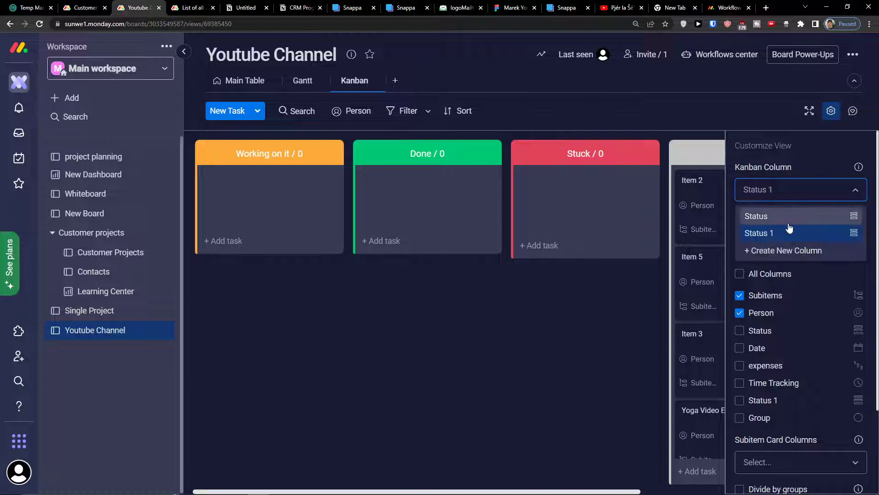
click(854, 235)
click(833, 200)
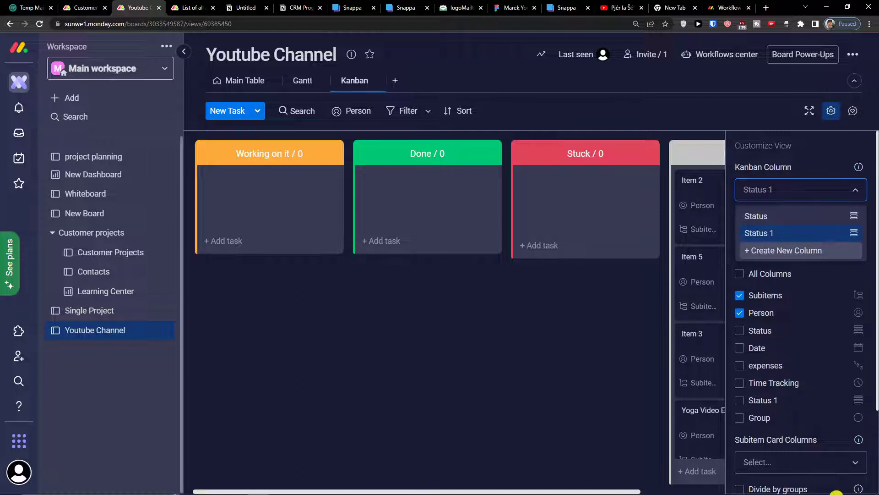
click(814, 463)
click(580, 349)
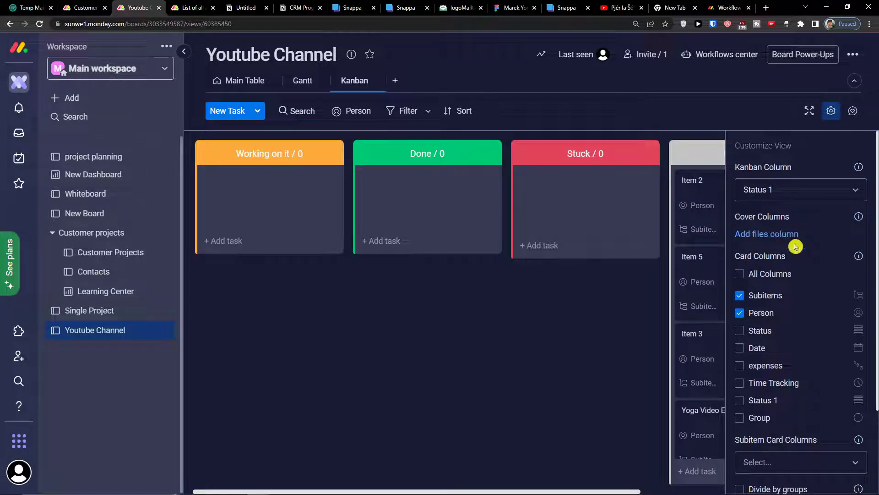
scroll(795, 246, down, 2)
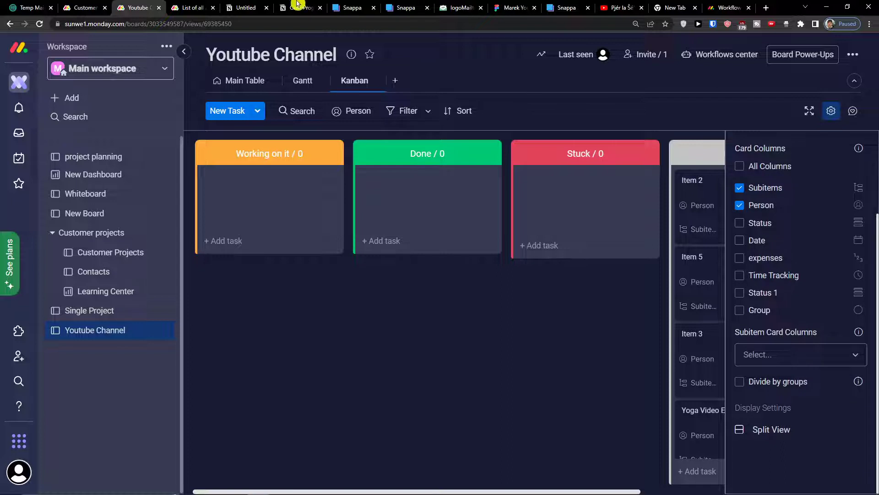
- Add a new label named "Later" to the Status column in the main table, and return to the Kanban view
click(230, 81)
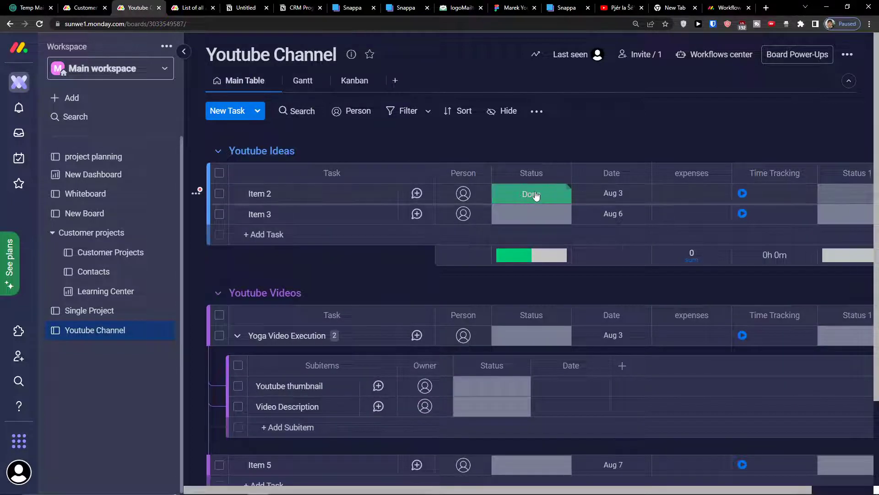
click(559, 195)
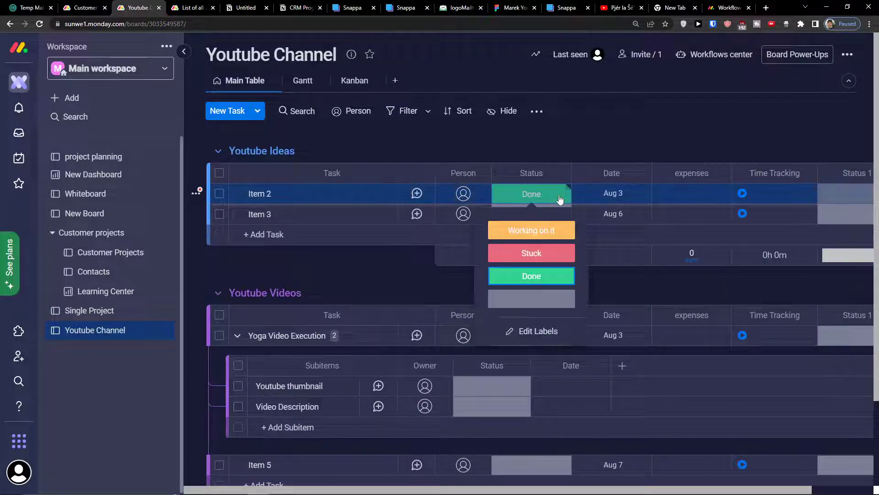
click(523, 333)
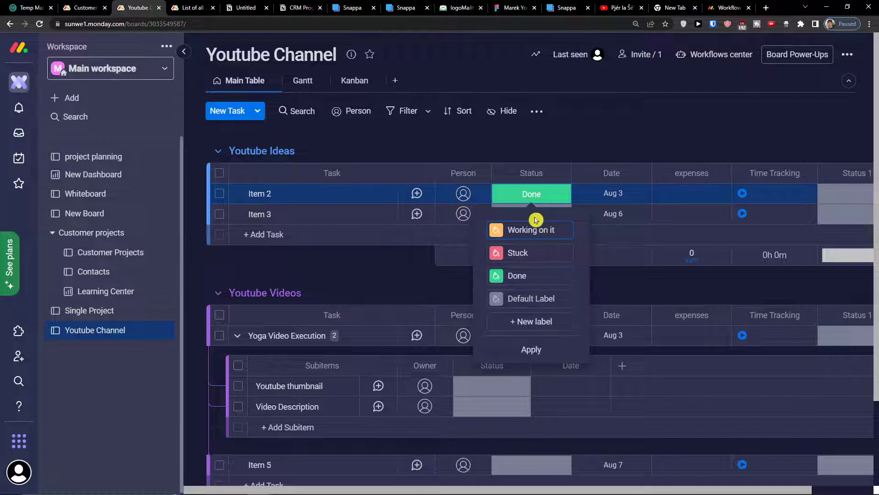
click(412, 282)
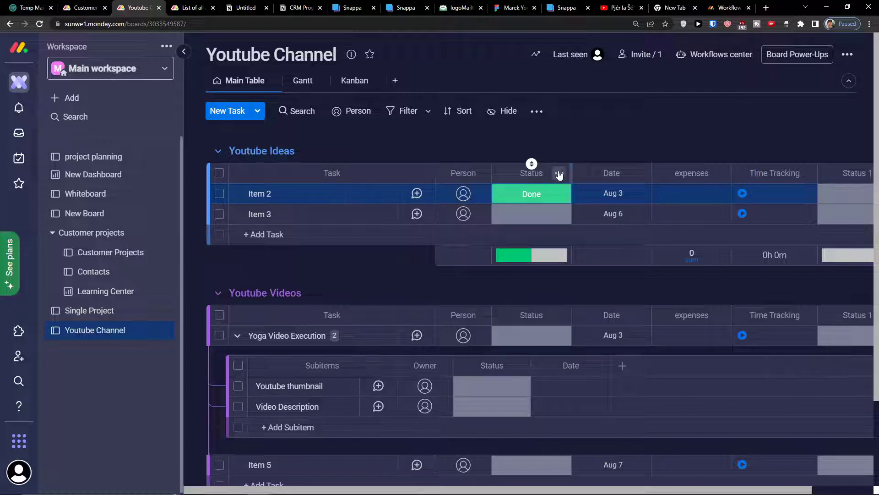
click(549, 173)
click(551, 194)
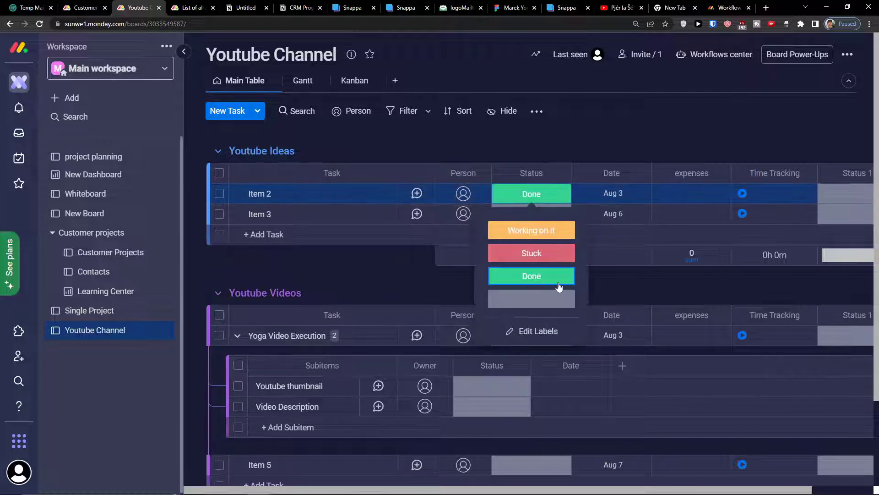
click(512, 332)
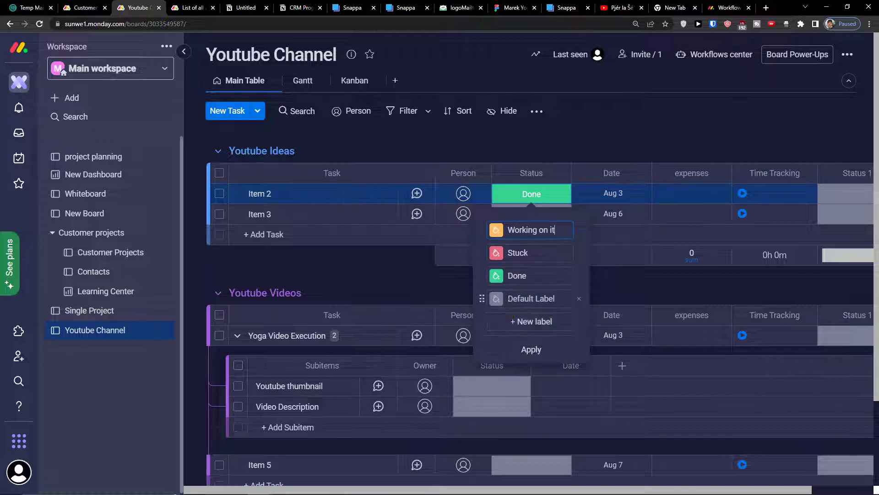
click(524, 321)
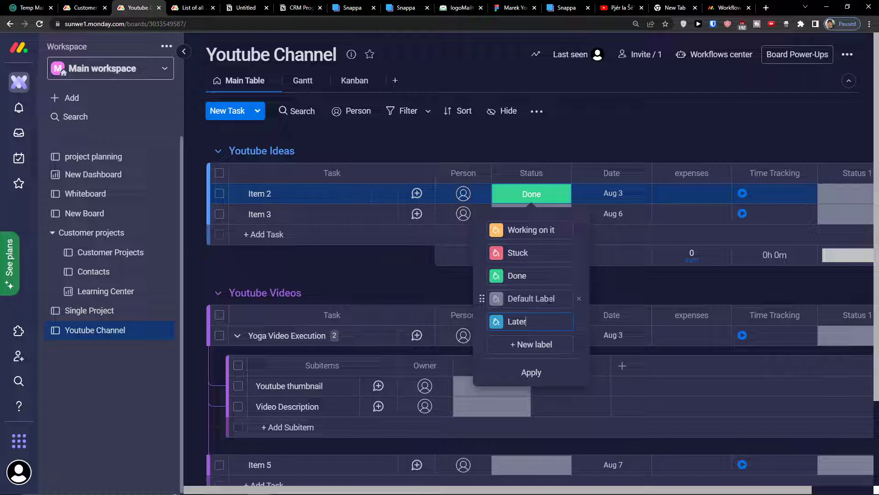
click(531, 371)
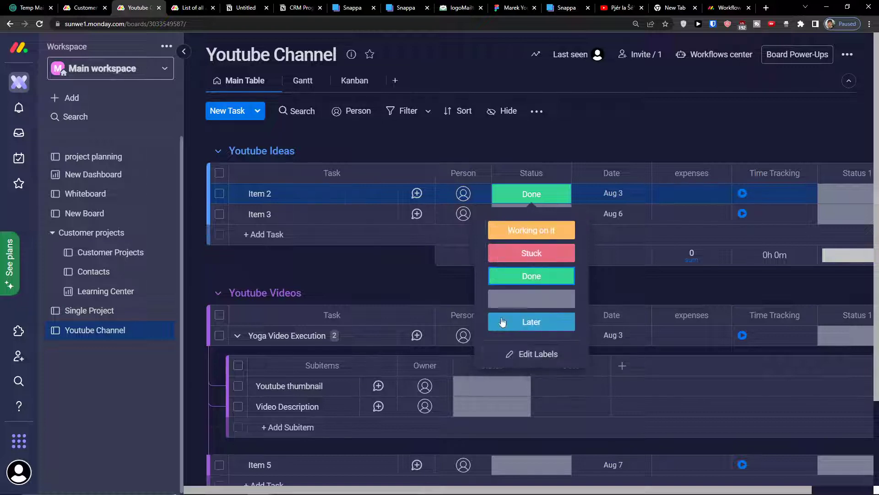
click(354, 80)
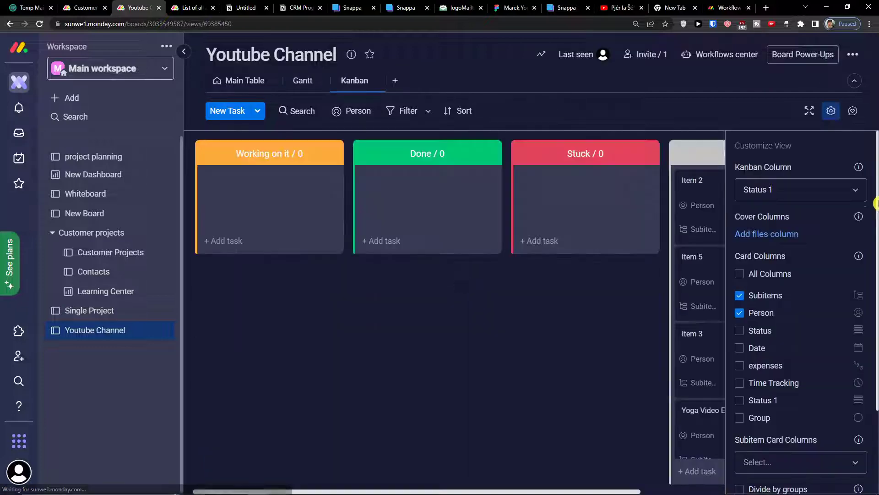
- Set the Kanban column to Status and move the Later column directly after Done, ahead of Empty
click(795, 200)
click(742, 222)
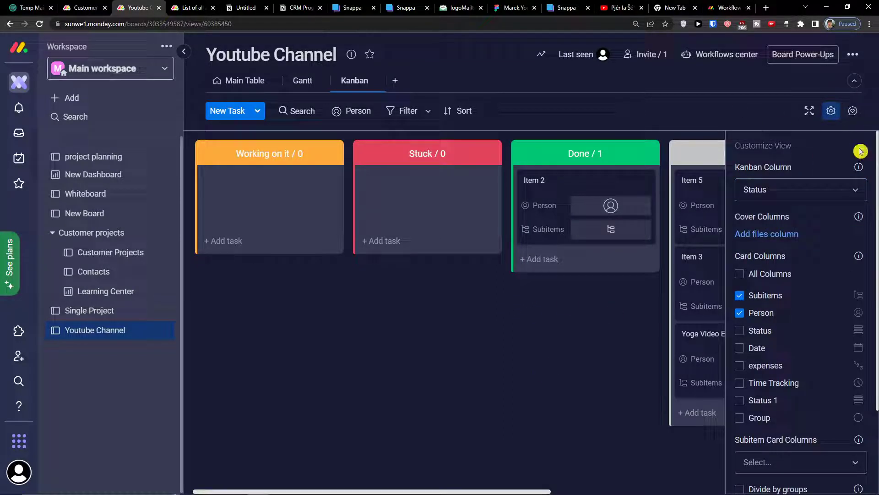
click(831, 111)
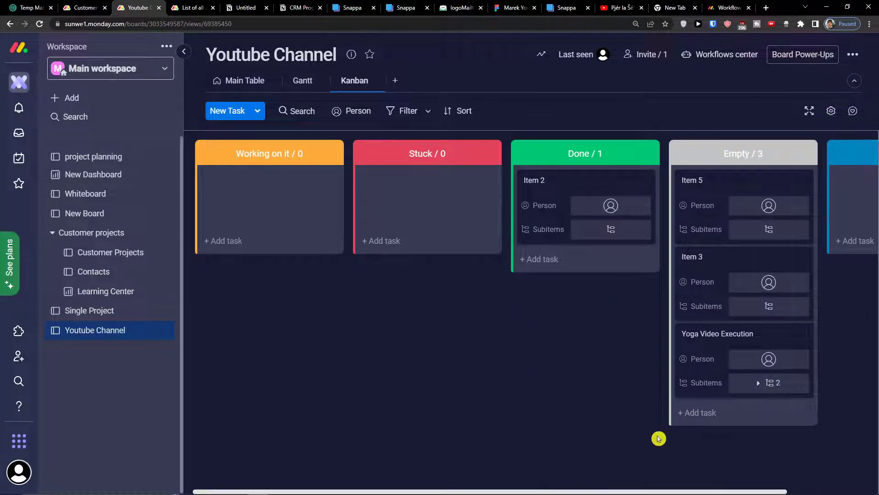
drag(585, 490, 770, 493)
drag(788, 158, 406, 155)
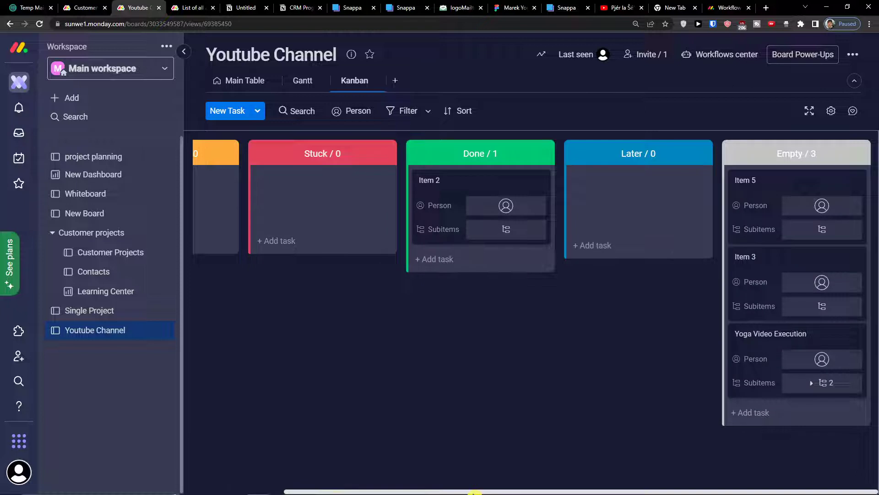
- Add the task "Youtube Video Joga For Experienced" under Working on it and move it to Later, checking it in the main table
drag(474, 493, 332, 467)
click(218, 239)
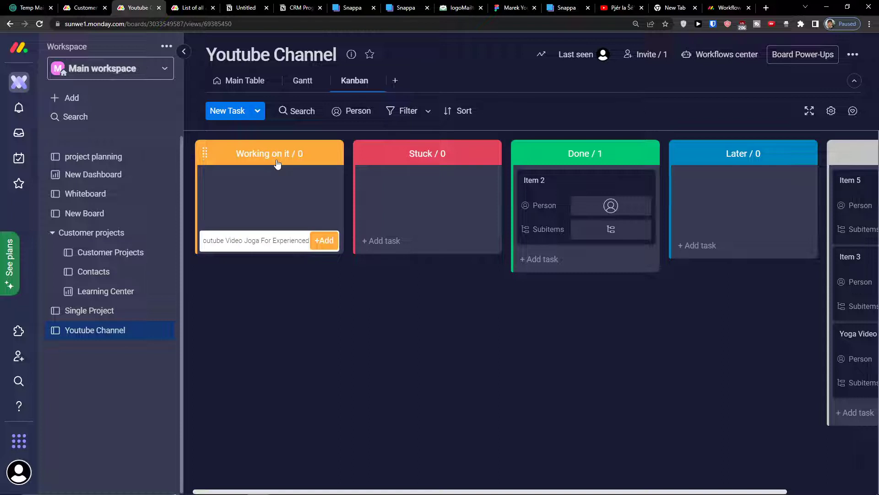
key(Return)
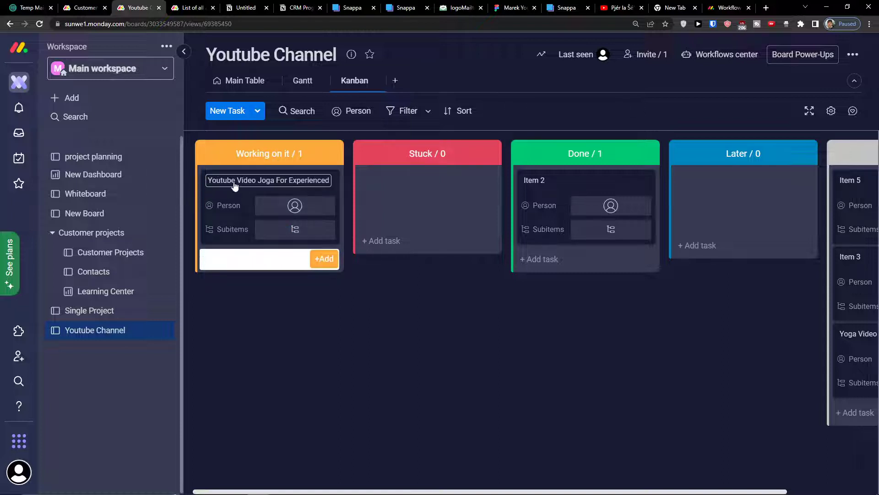
drag(242, 185, 701, 183)
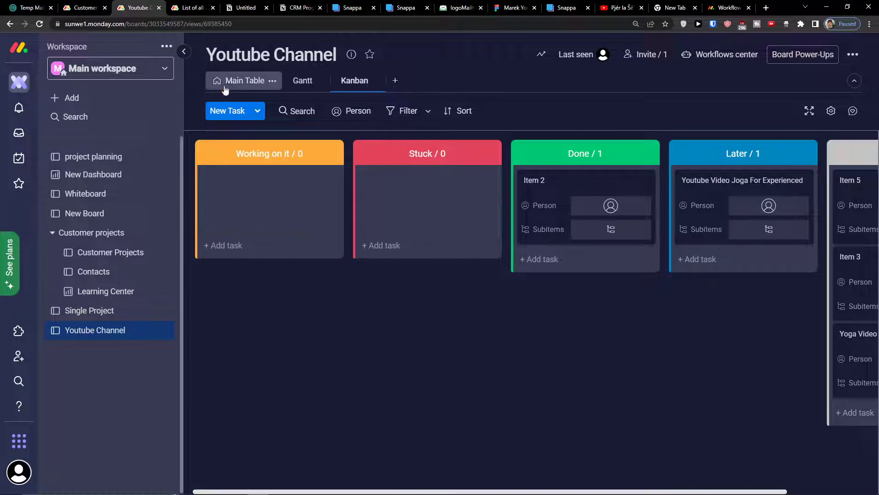
click(233, 87)
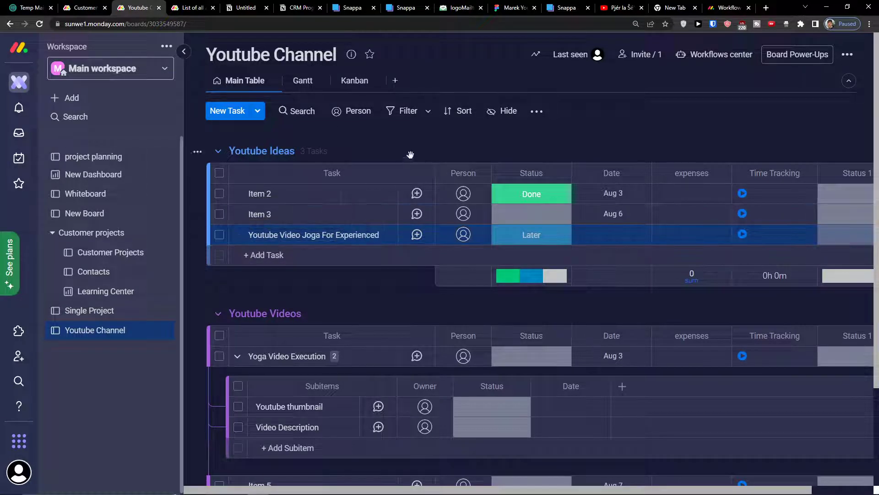
click(357, 78)
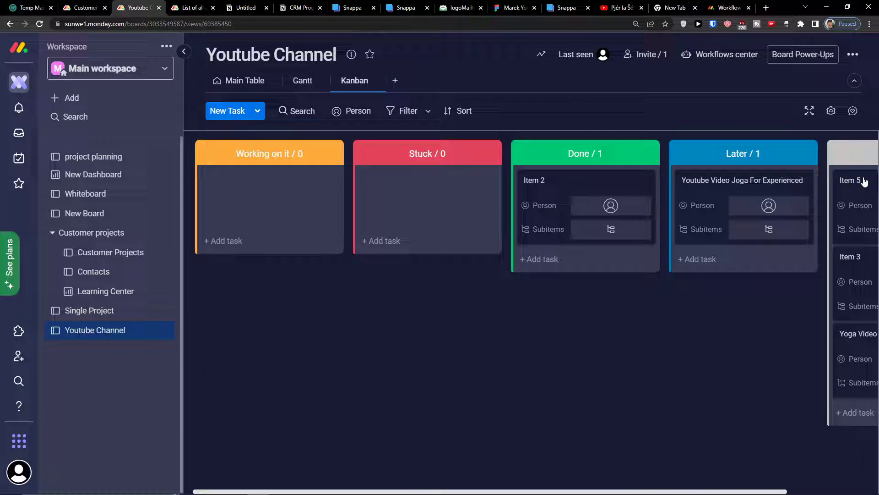
- Assign a person to the "Youtube Video Joga For Experienced" card in the Later column
click(783, 205)
click(730, 293)
click(702, 175)
click(703, 181)
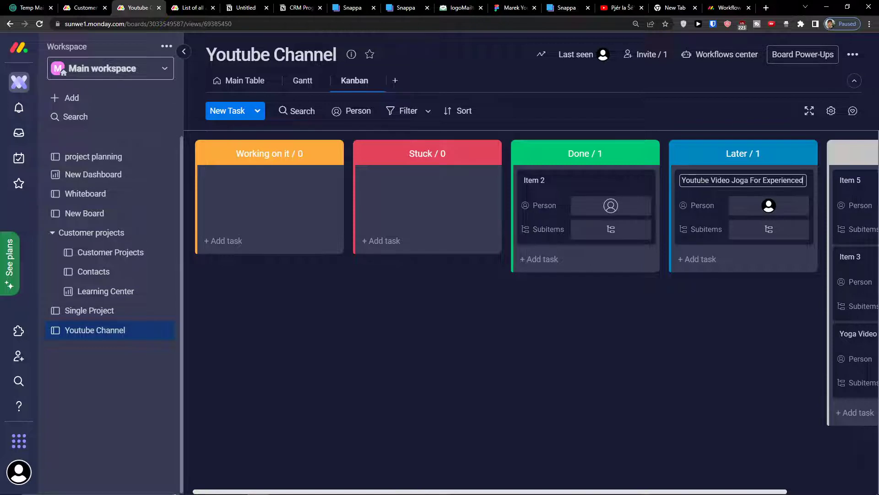
- Open the "Youtube Video Joga For Experienced" card and set its date to Aug 6 and its expenses to 500
click(703, 195)
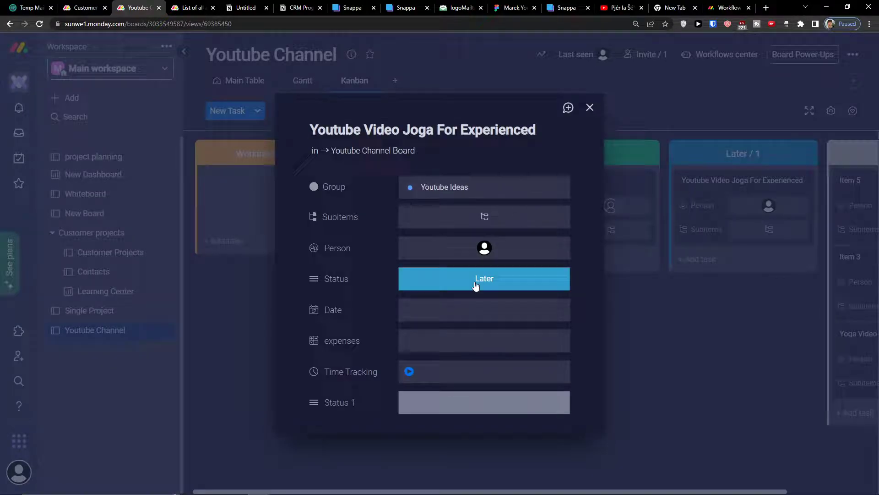
click(435, 310)
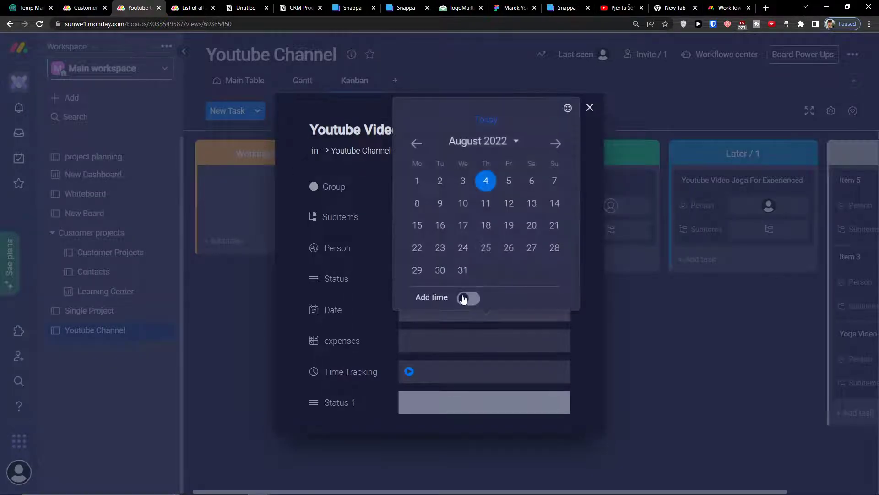
click(531, 181)
click(484, 340)
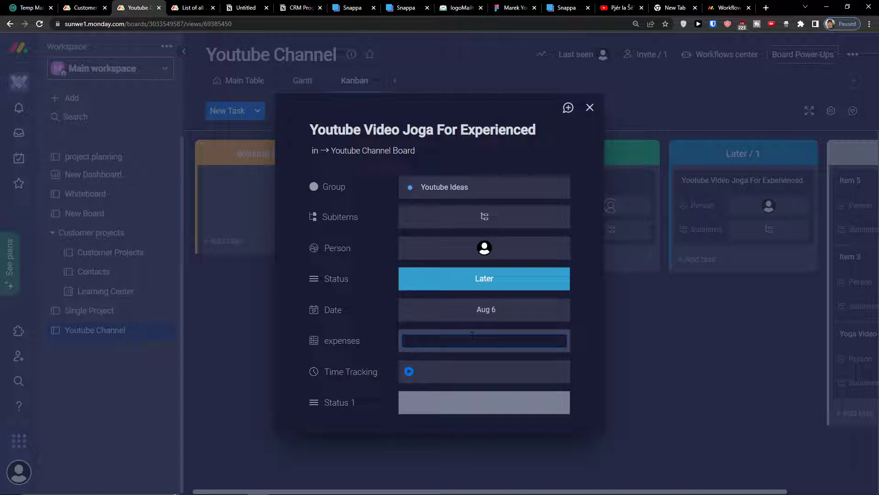
text(500)
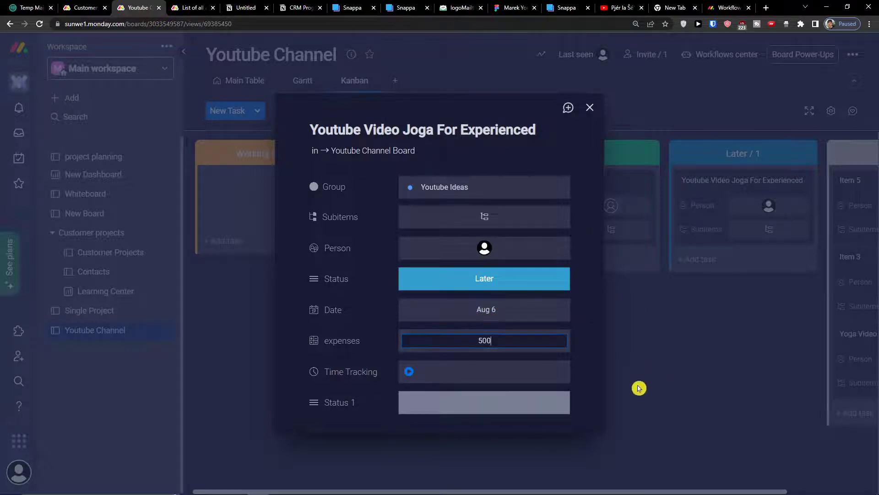
click(620, 383)
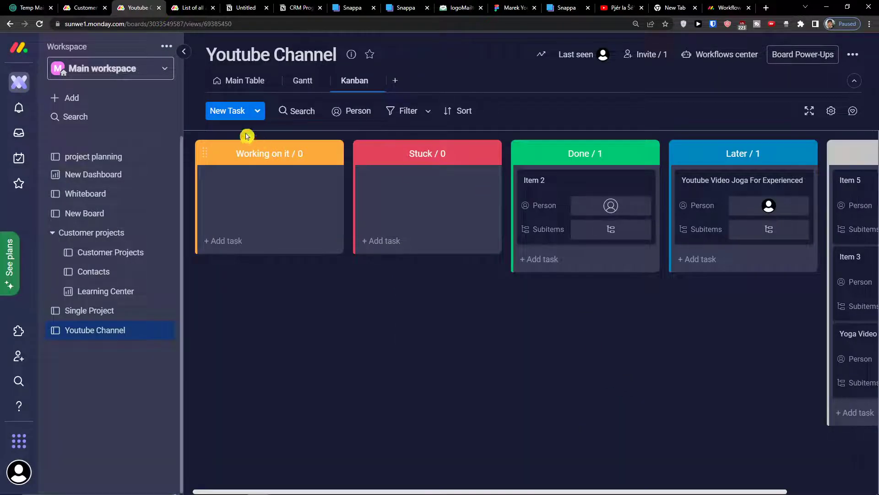
- Check the task's person, date and expenses in the main table, and return to the Kanban view
click(231, 82)
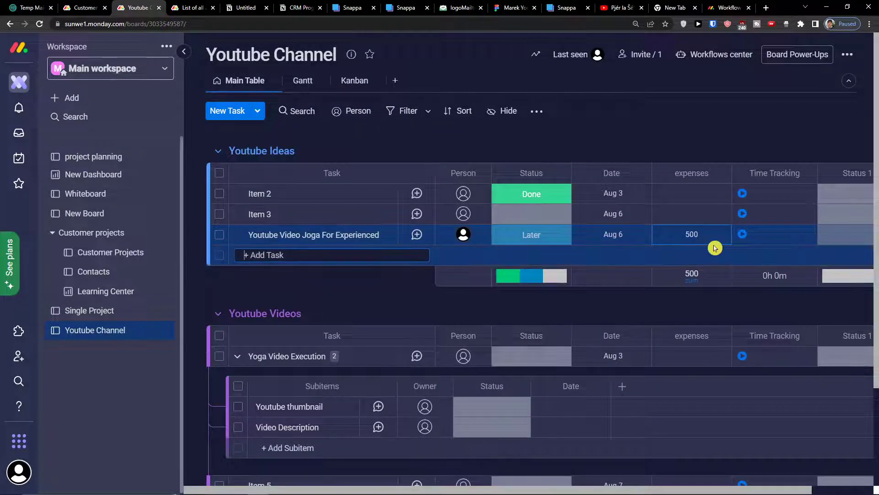
click(701, 234)
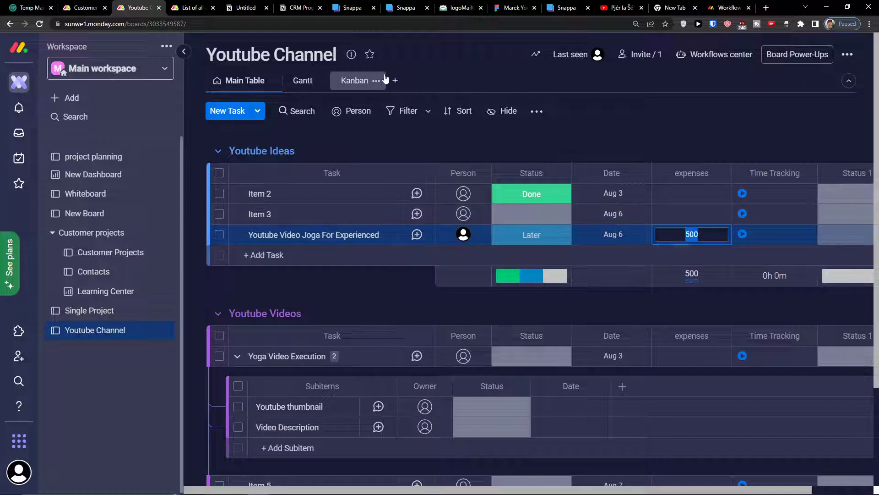
click(360, 80)
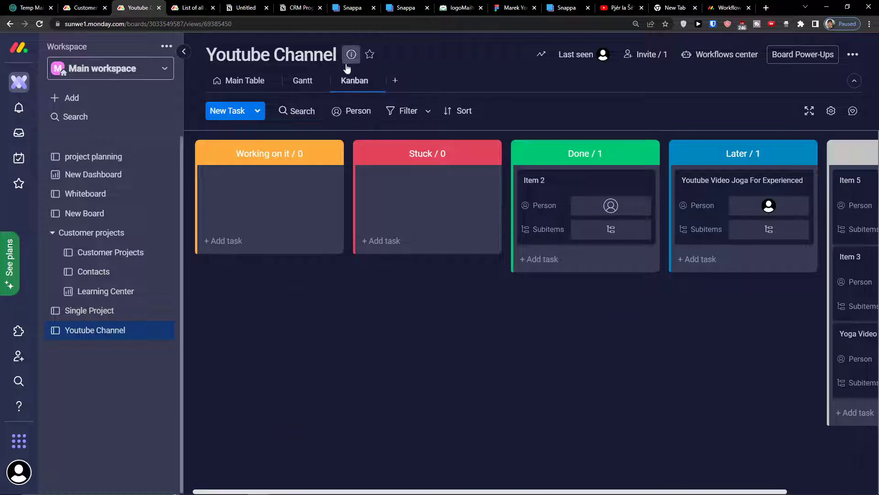
- Browse the essential views, installed apps and apps by monday offered in the Views Center
click(395, 82)
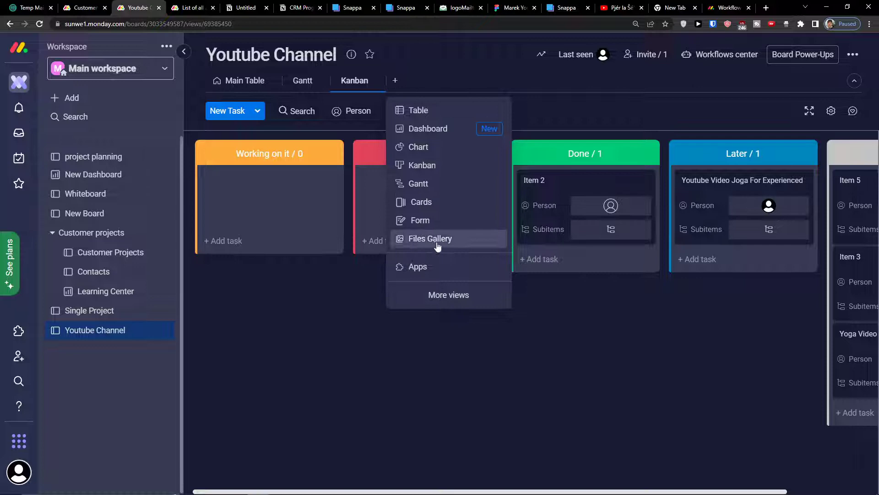
click(445, 295)
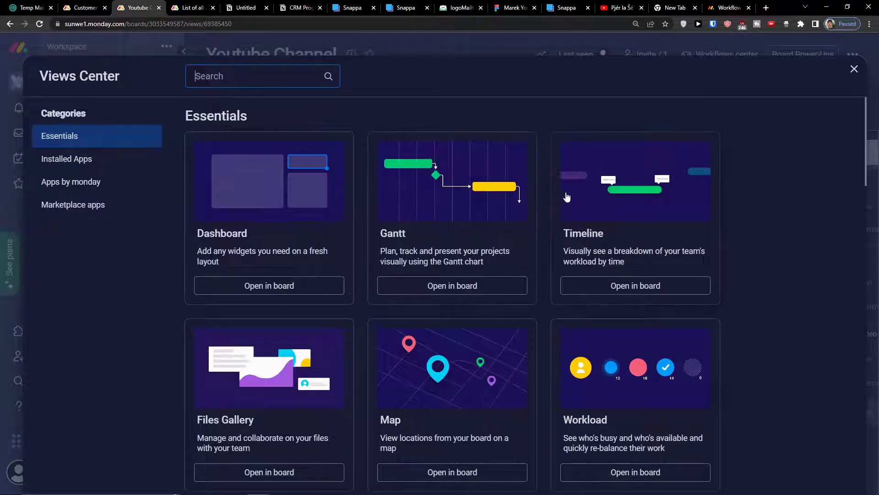
scroll(598, 203, down, 2)
scroll(417, 237, down, 2)
scroll(426, 219, down, 2)
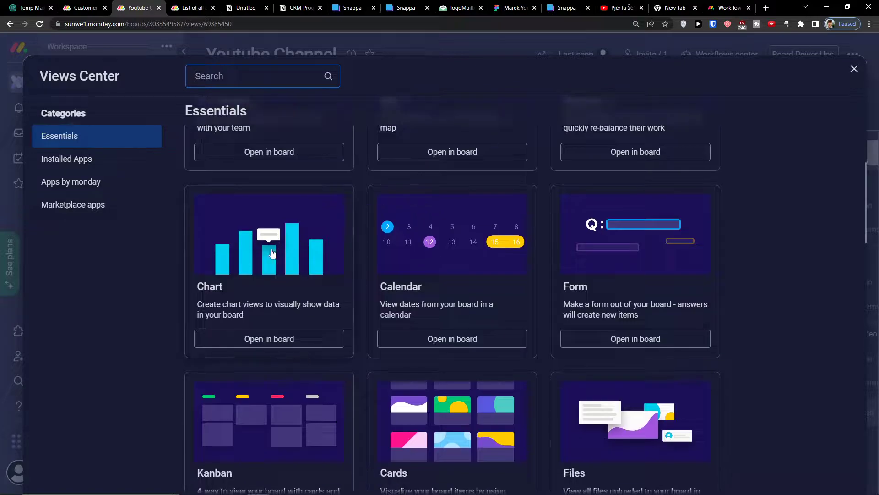
scroll(239, 266, down, 6)
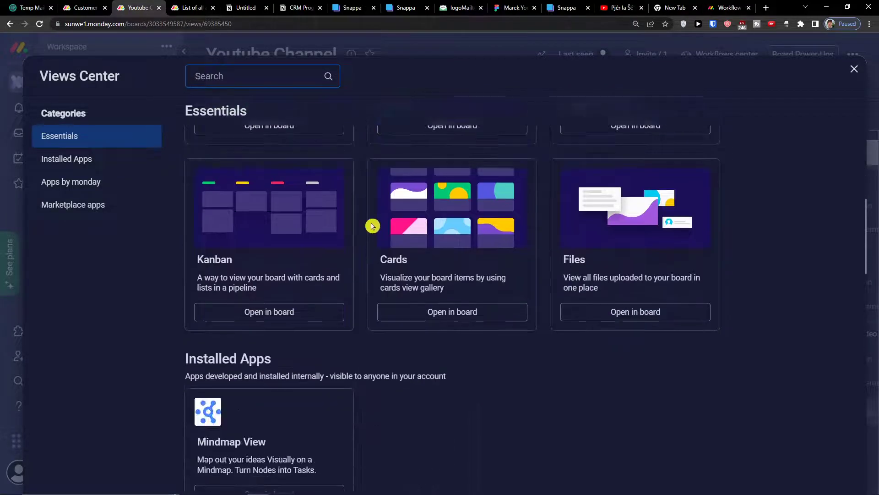
scroll(382, 224, down, 9)
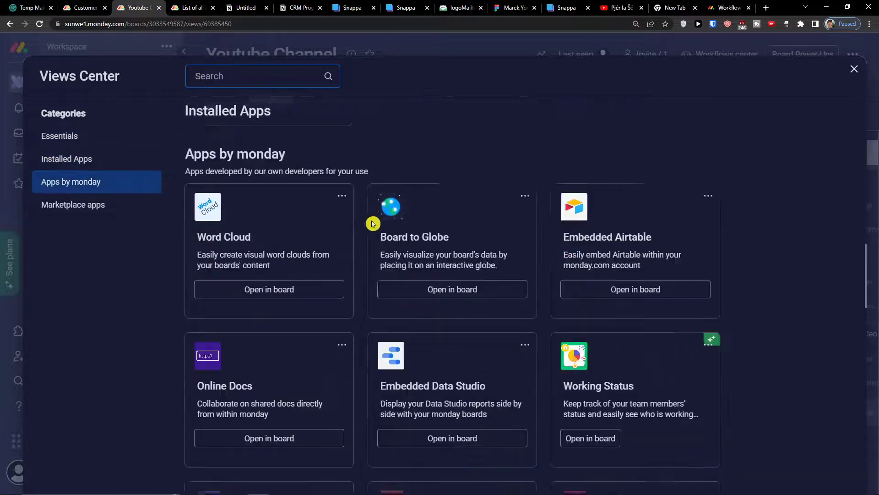
scroll(425, 221, down, 2)
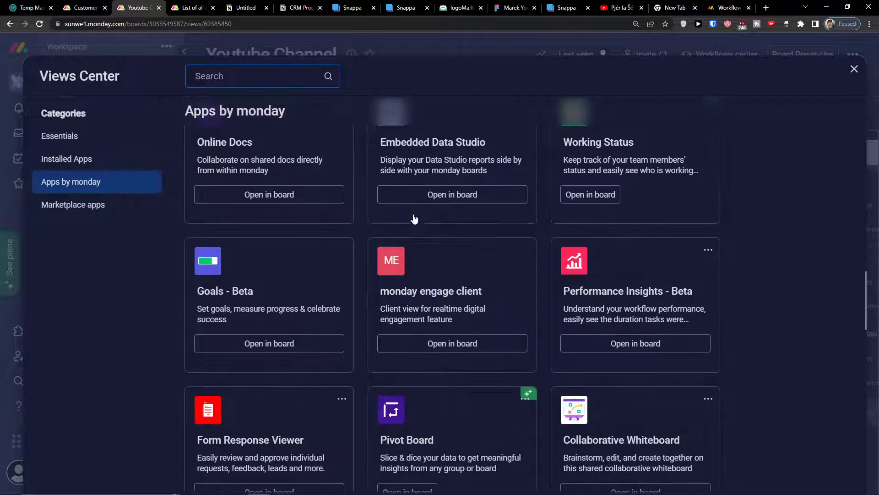
scroll(246, 354, down, 2)
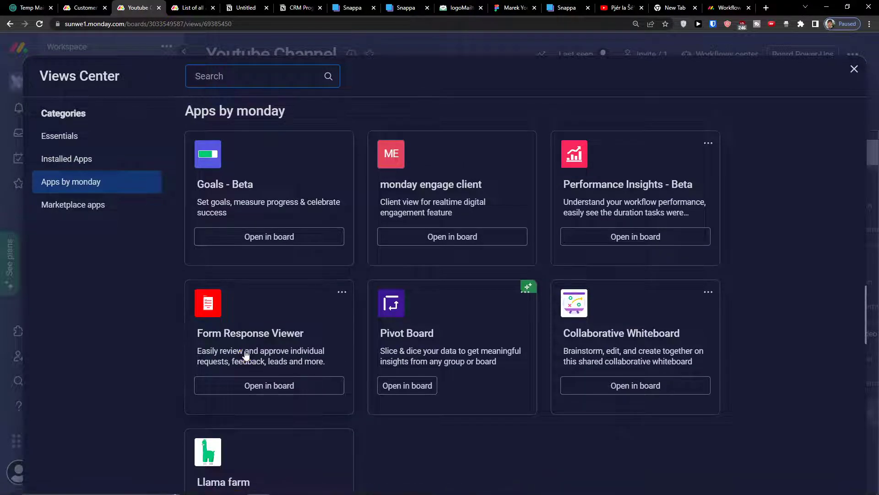
scroll(246, 354, up, 2)
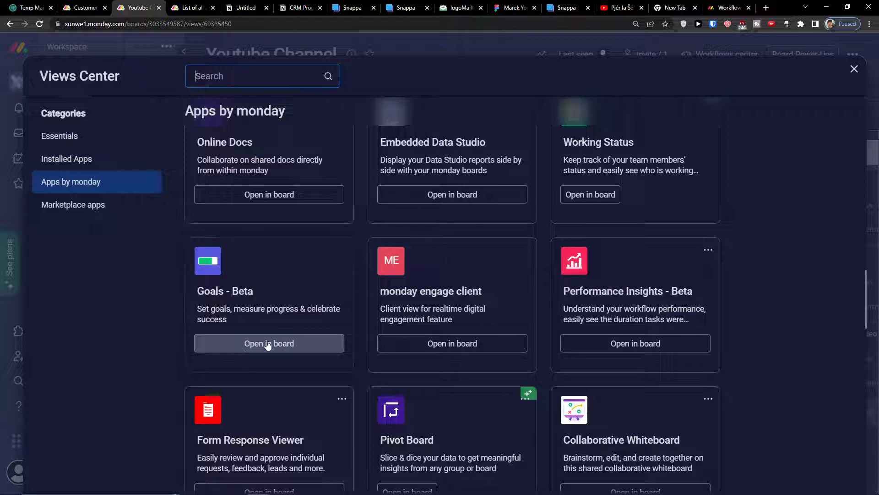
scroll(298, 295, down, 2)
scroll(330, 275, up, 10)
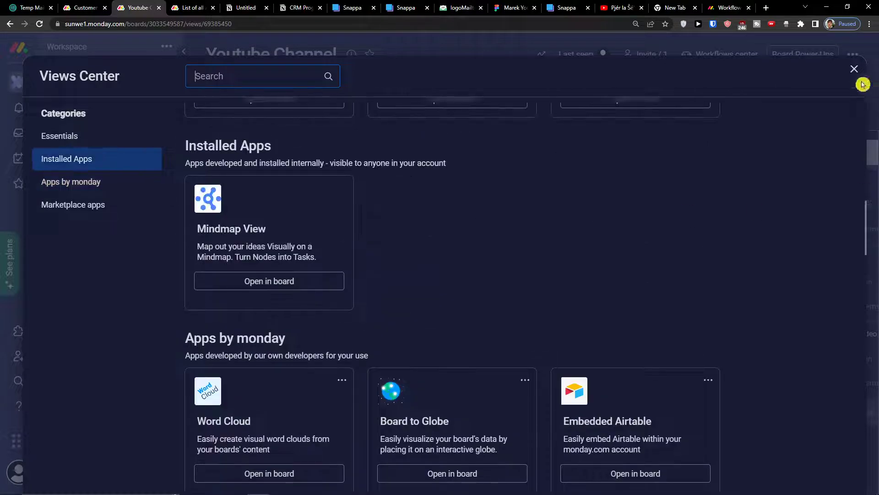
click(854, 69)
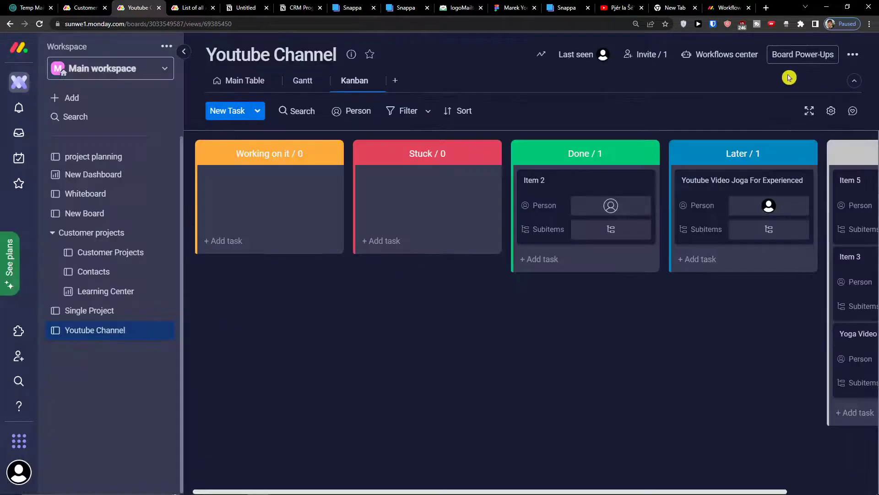
- Return to the main table and add a Chart view to the board, keeping its default name
click(302, 82)
click(226, 83)
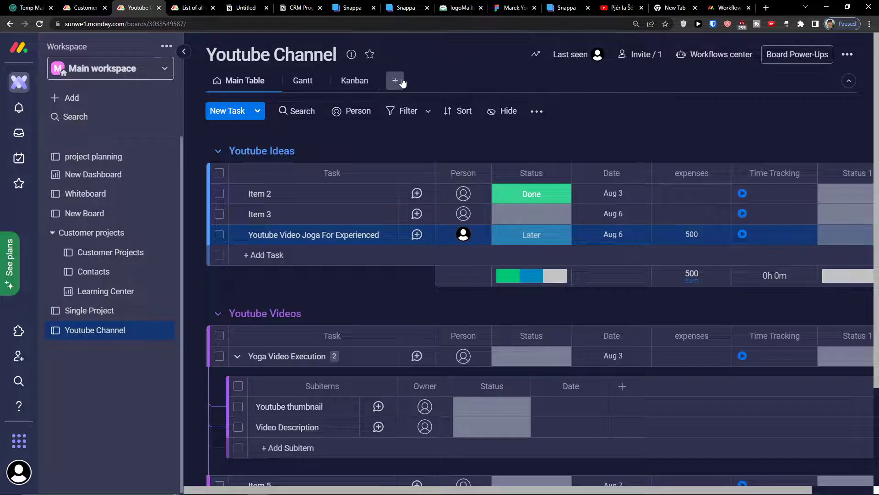
click(395, 81)
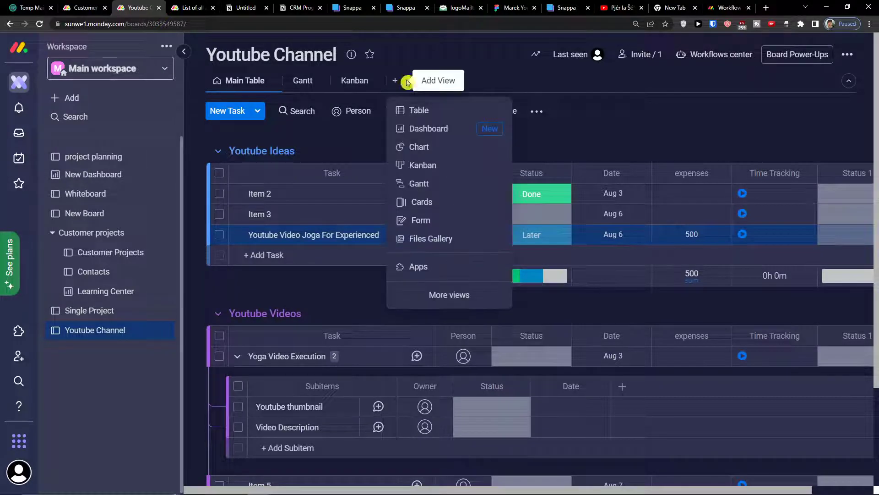
click(437, 147)
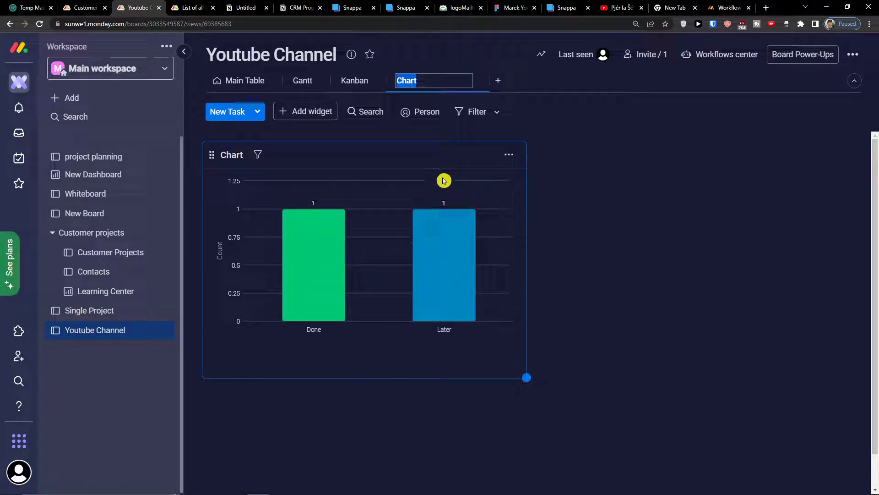
click(339, 168)
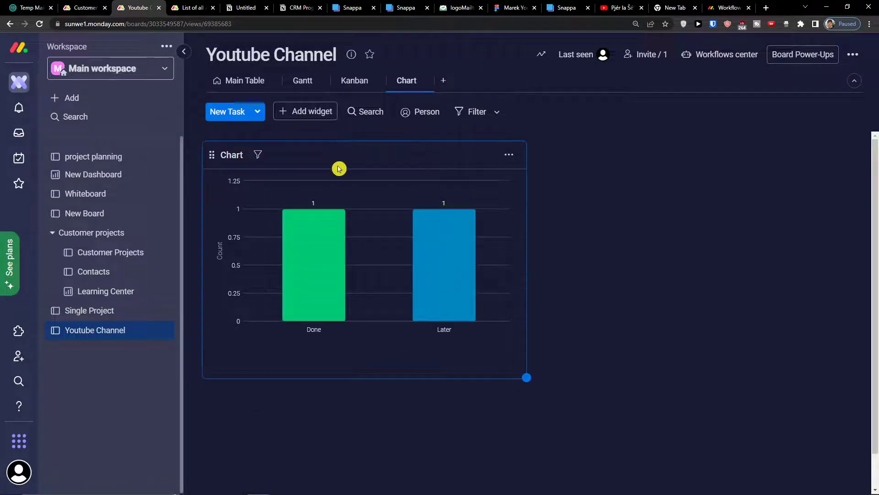
- Drill down into the Done bar of the chart, glance at its settings, and close the expanded chart
click(338, 212)
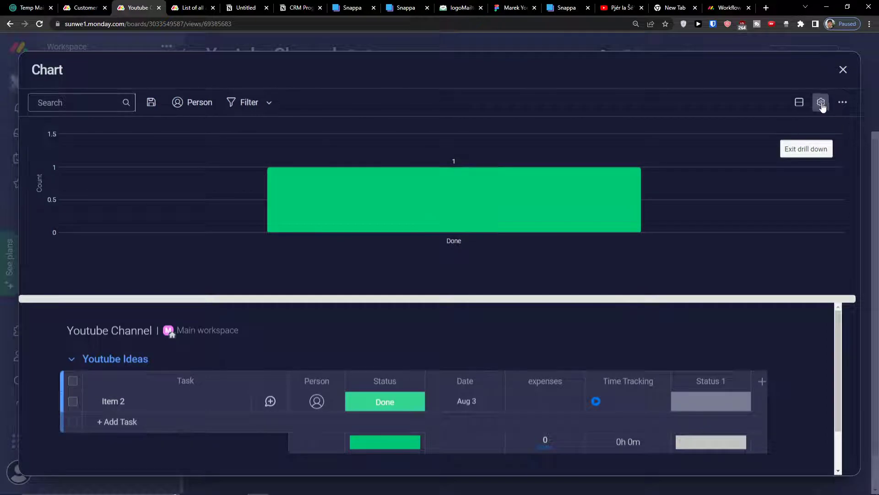
click(821, 102)
click(843, 69)
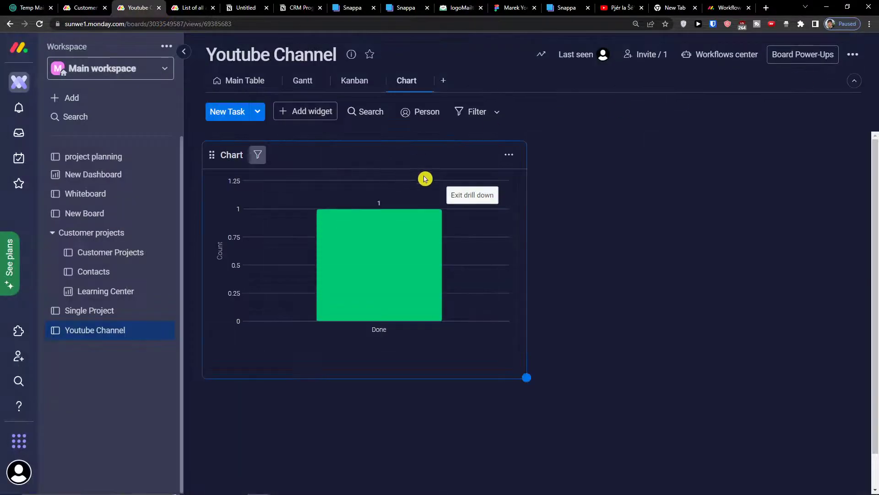
- In the Chart widget's settings, choose Status as the X axis column for Youtube Channel
click(512, 156)
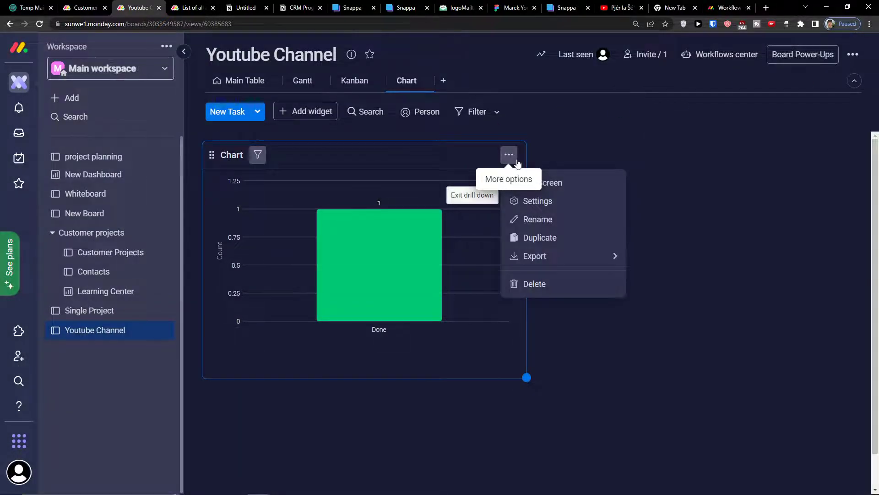
click(540, 200)
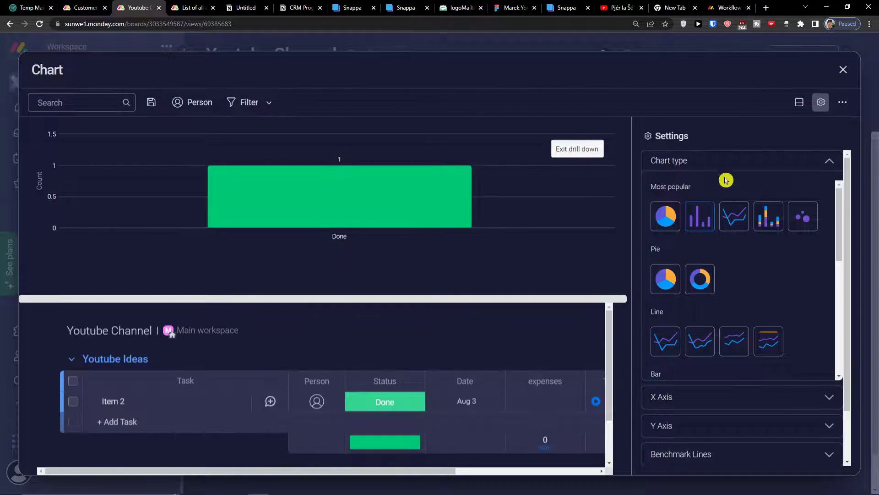
scroll(732, 211, down, 2)
click(699, 338)
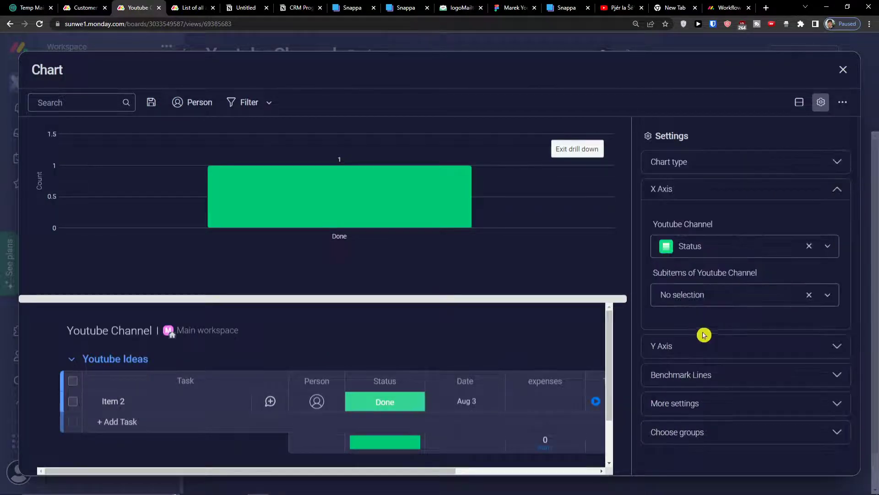
click(704, 341)
scroll(714, 321, up, 2)
click(727, 196)
click(726, 249)
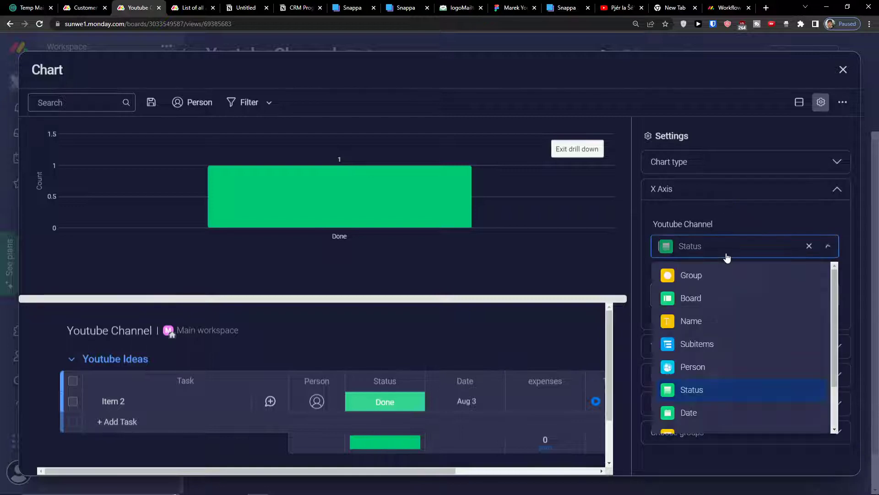
click(697, 387)
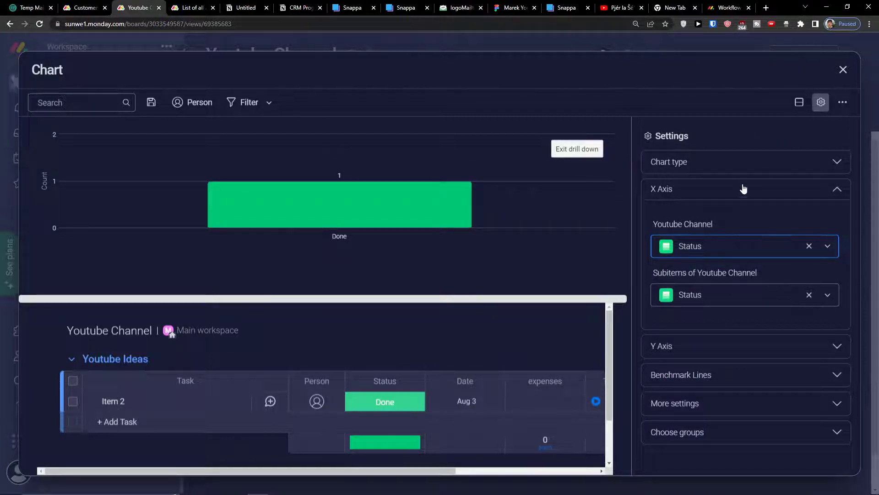
- Review the chart's Y axis items and calculation functions, and close the chart settings
scroll(348, 375, down, 1)
scroll(358, 383, up, 1)
click(729, 344)
scroll(689, 334, up, 1)
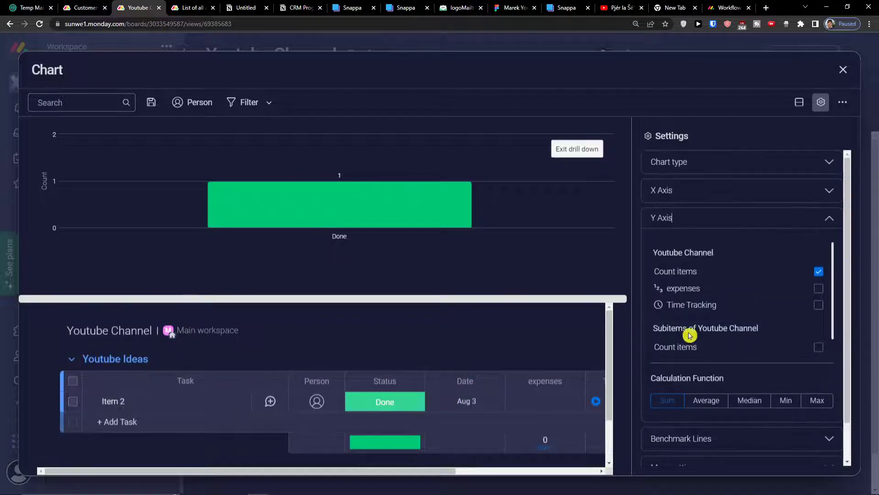
scroll(688, 334, down, 2)
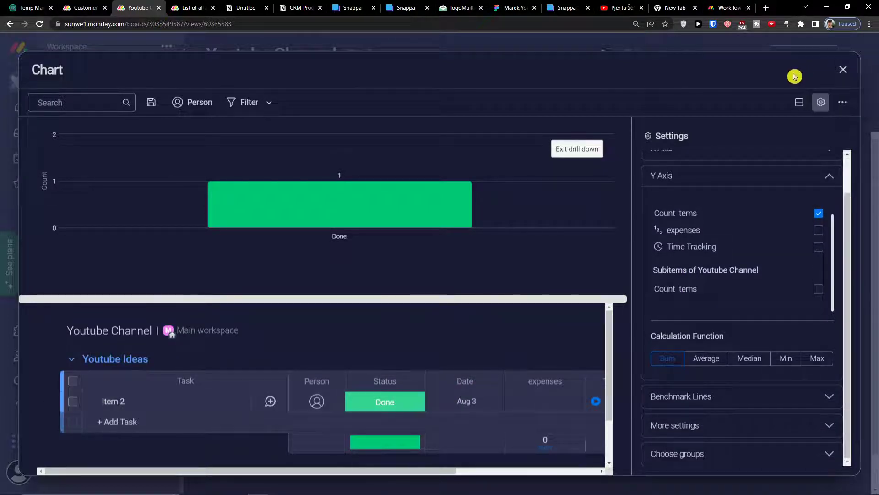
click(843, 70)
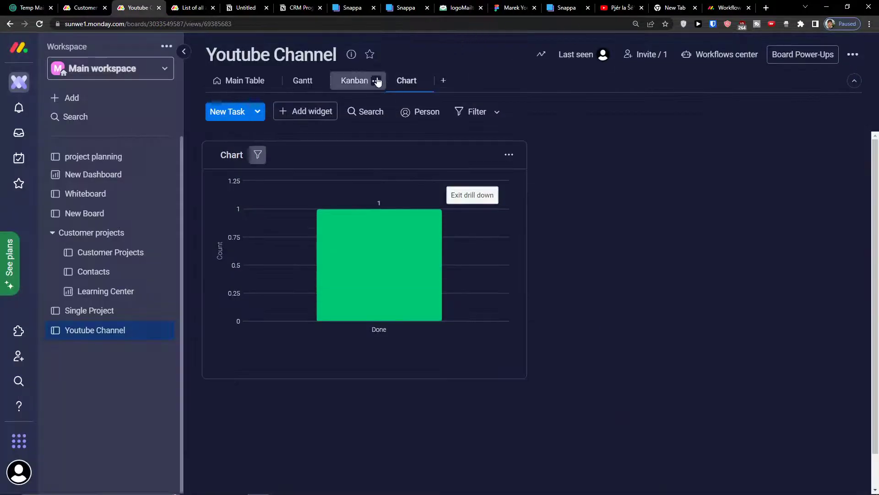
- Check the Chart view's options and the widgets that can be added to it, without changing anything
click(423, 84)
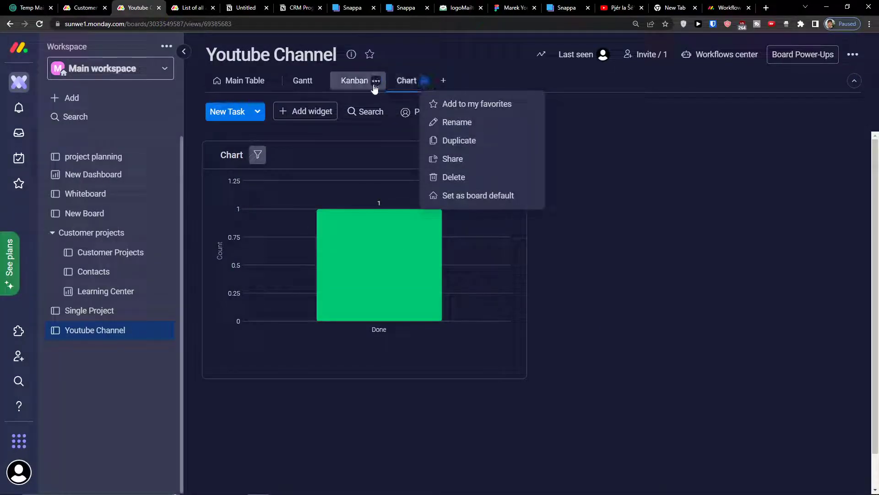
click(630, 243)
click(305, 114)
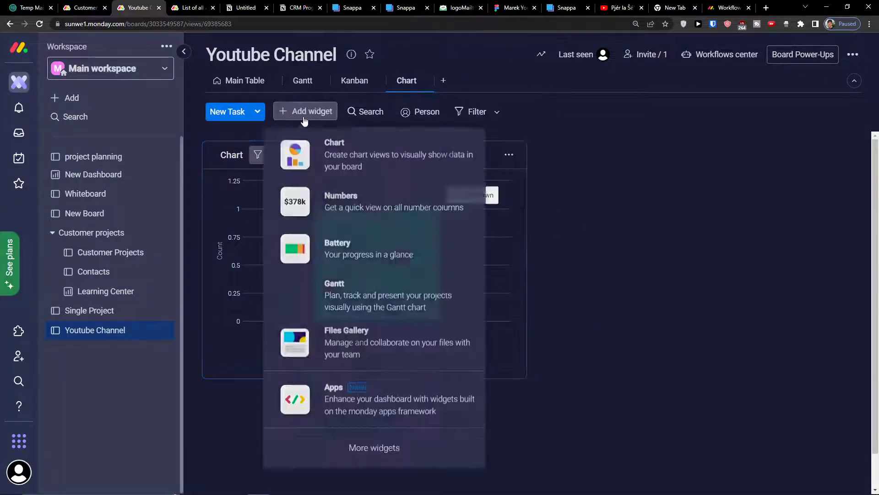
click(578, 211)
- Add a Dashboard view to the board under its default name and create a Chart widget in it
click(443, 81)
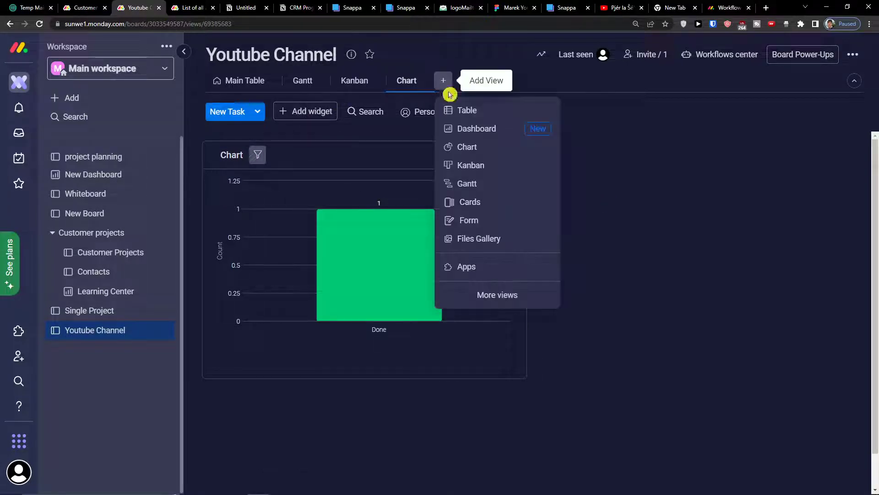
click(460, 130)
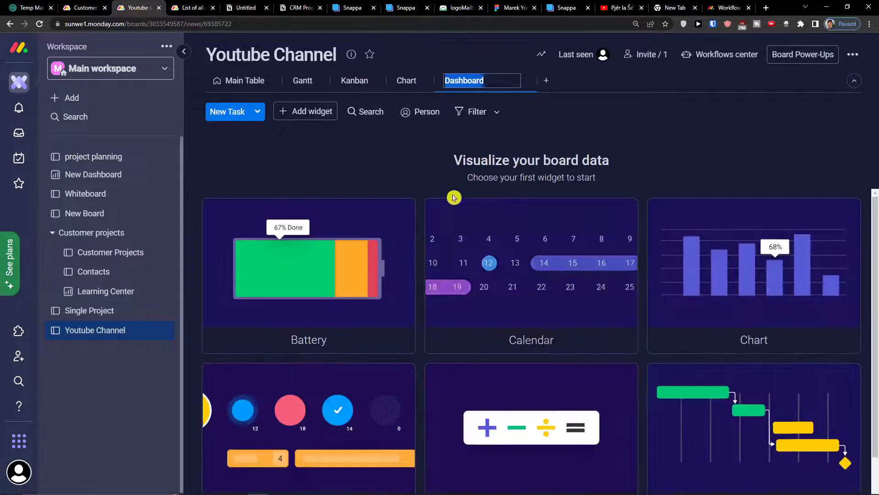
scroll(534, 201, down, 2)
scroll(578, 334, up, 2)
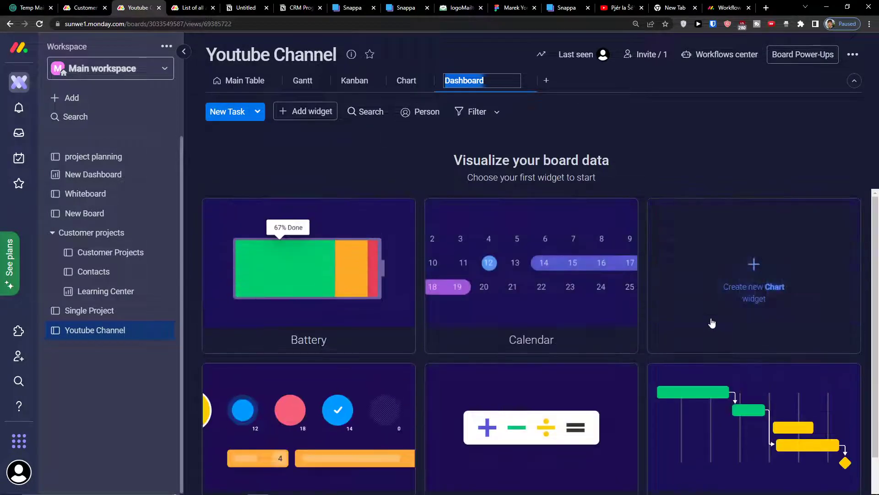
click(743, 291)
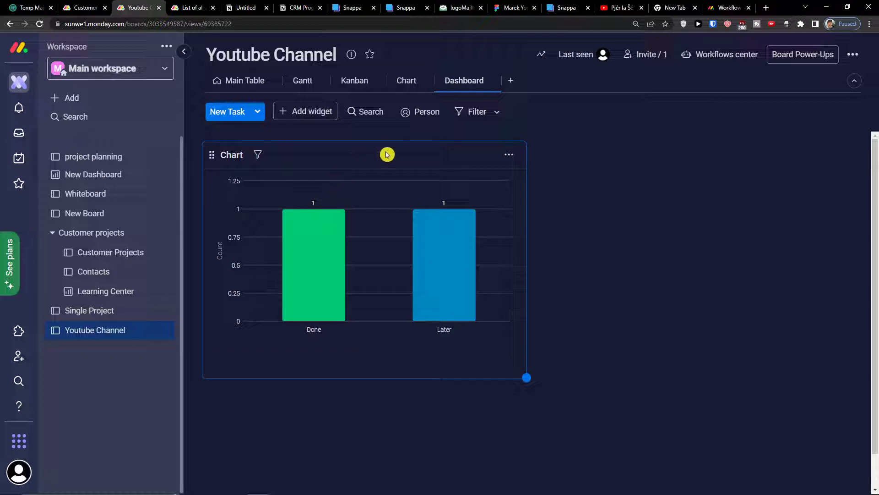
- Add a Battery widget and a Numbers widget to the dashboard
click(306, 111)
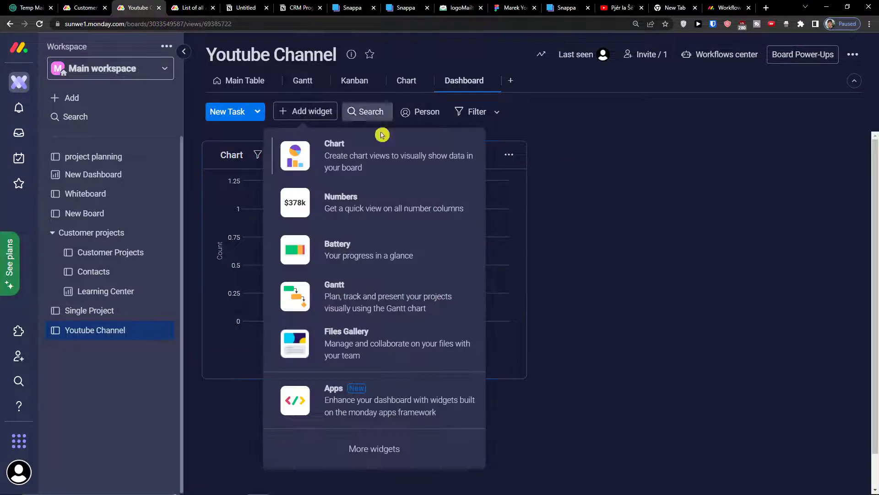
click(371, 269)
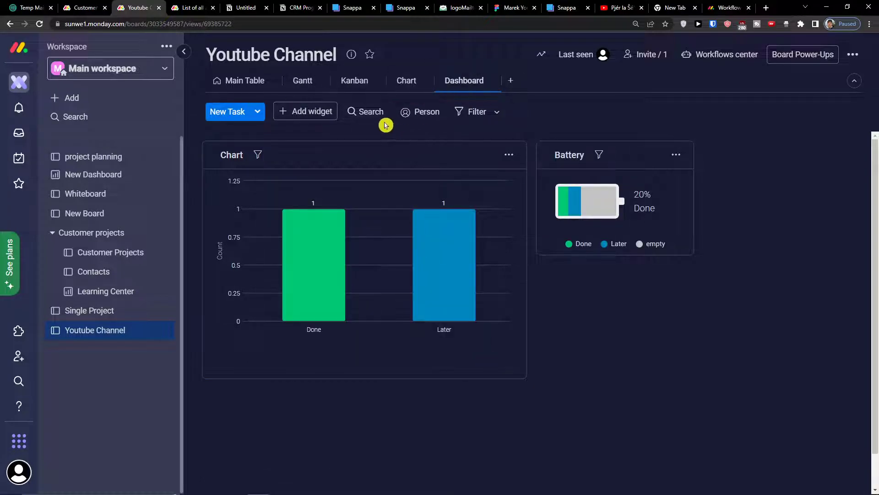
click(319, 112)
click(356, 206)
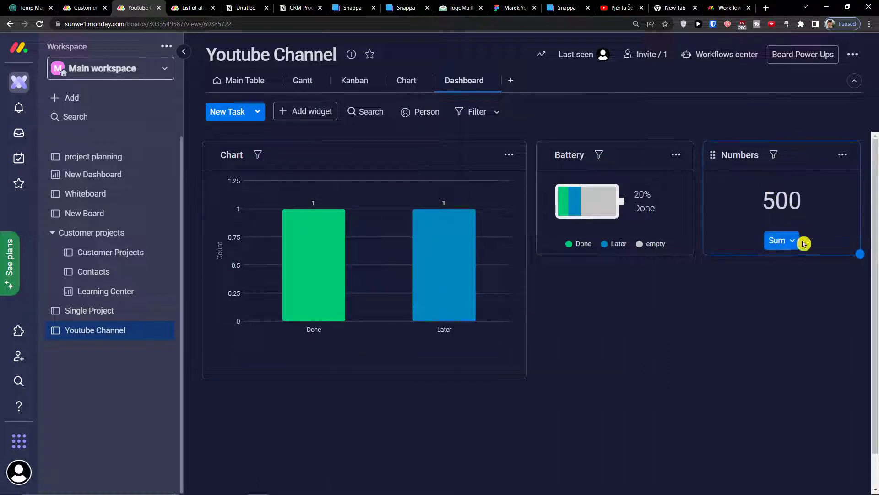
- Check the Numbers widget's calculation function and open the widget's settings
click(789, 241)
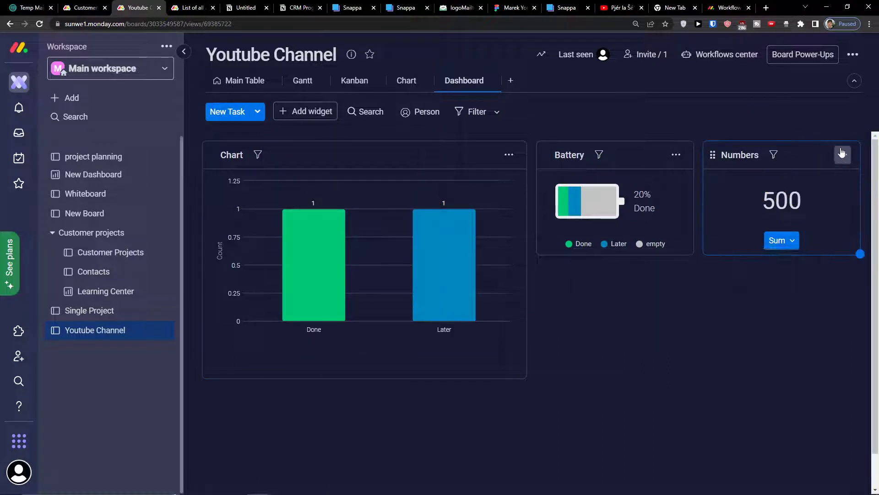
click(841, 153)
click(799, 200)
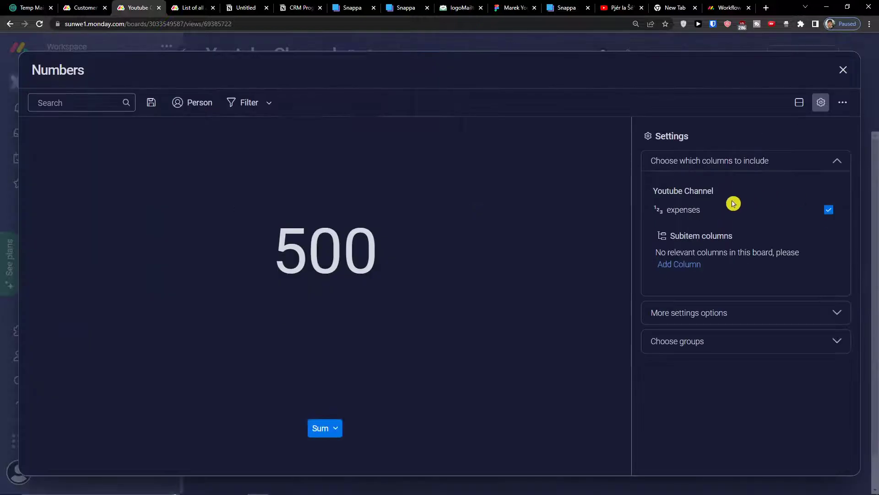